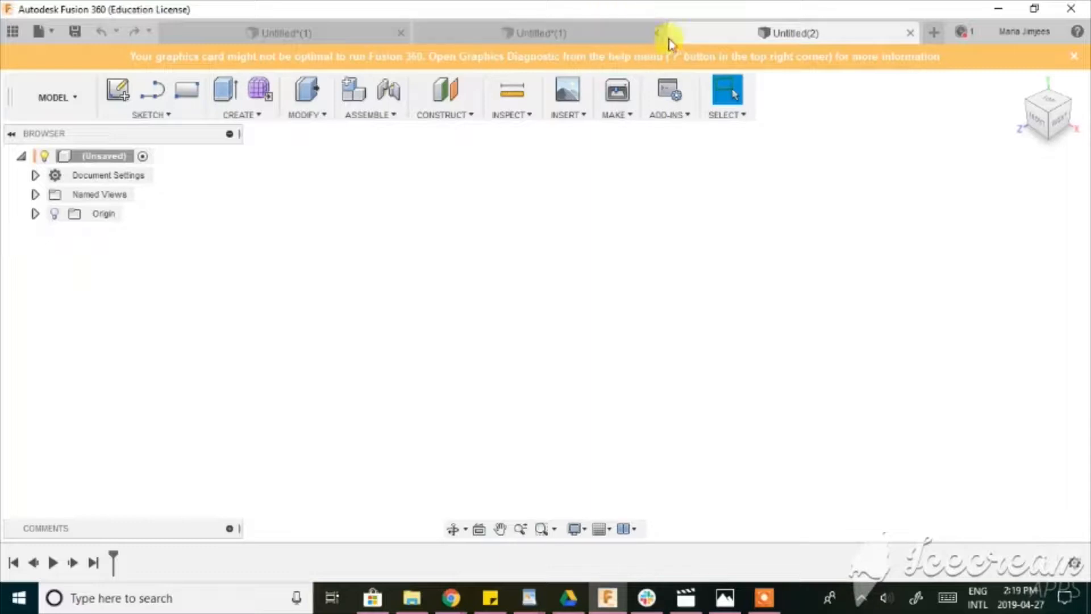
Switch to the Chrome image search to examine the reference table lamp, and return to Fusion 360.
mouse_move(459, 604)
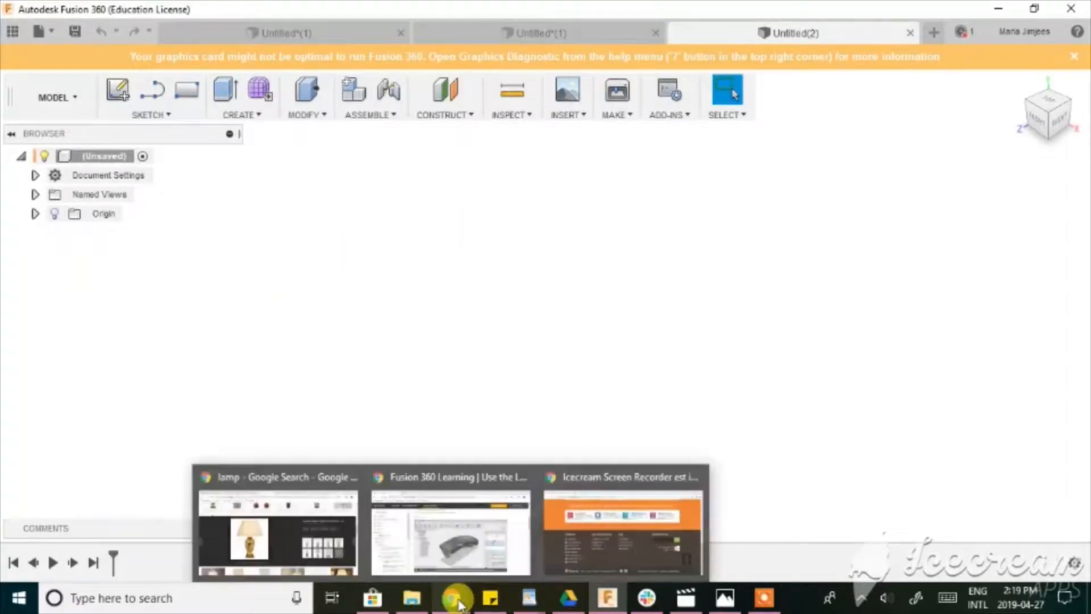
click(314, 532)
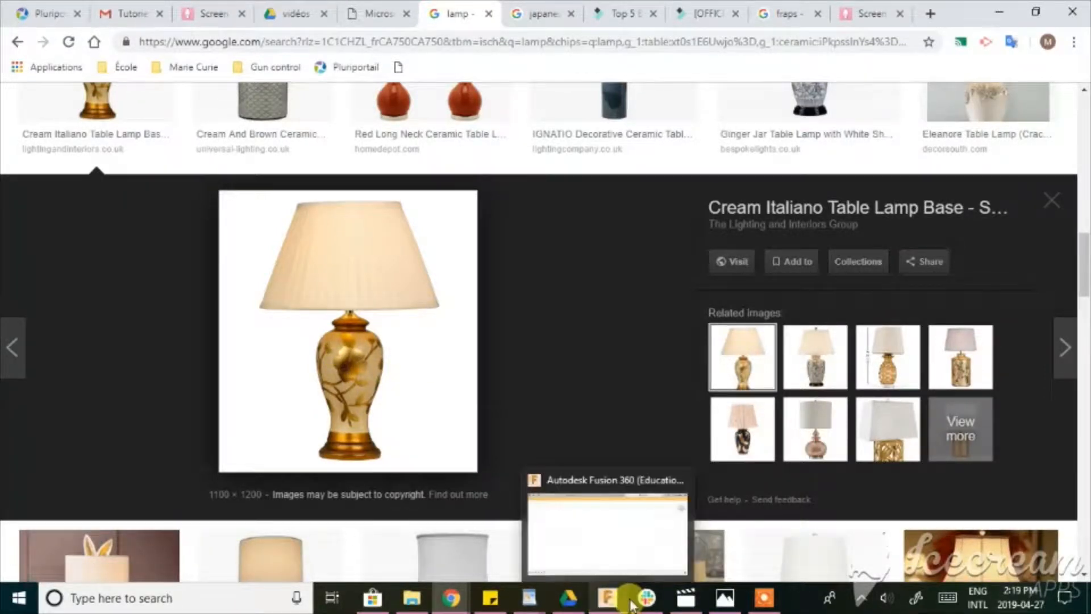
click(607, 599)
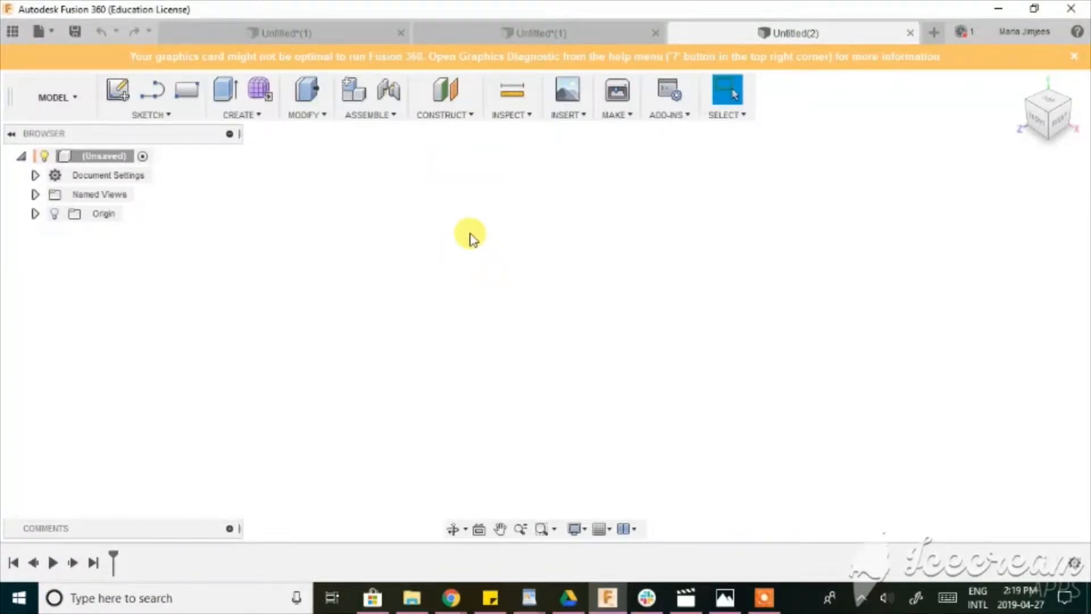
Sketch a 30 mm diameter circle centred on the origin on the horizontal ground plane.
key(c)
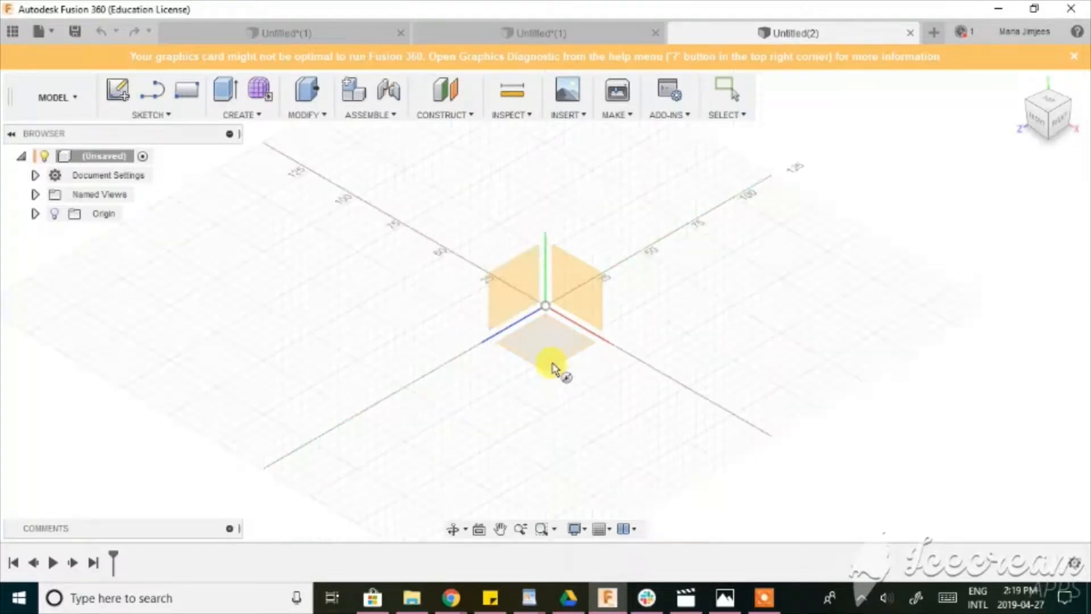
click(550, 344)
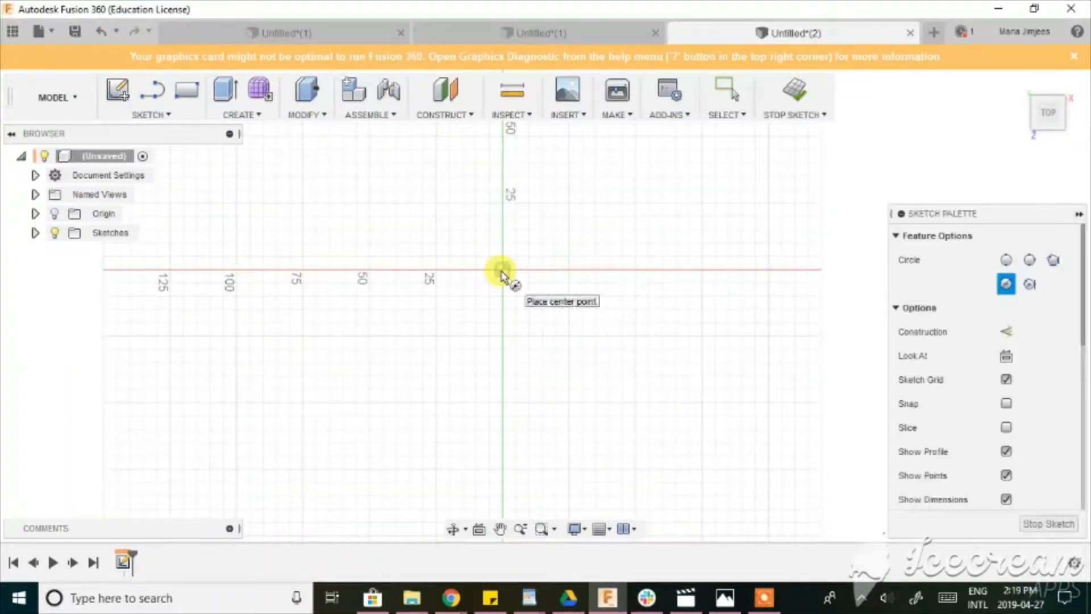
click(503, 269)
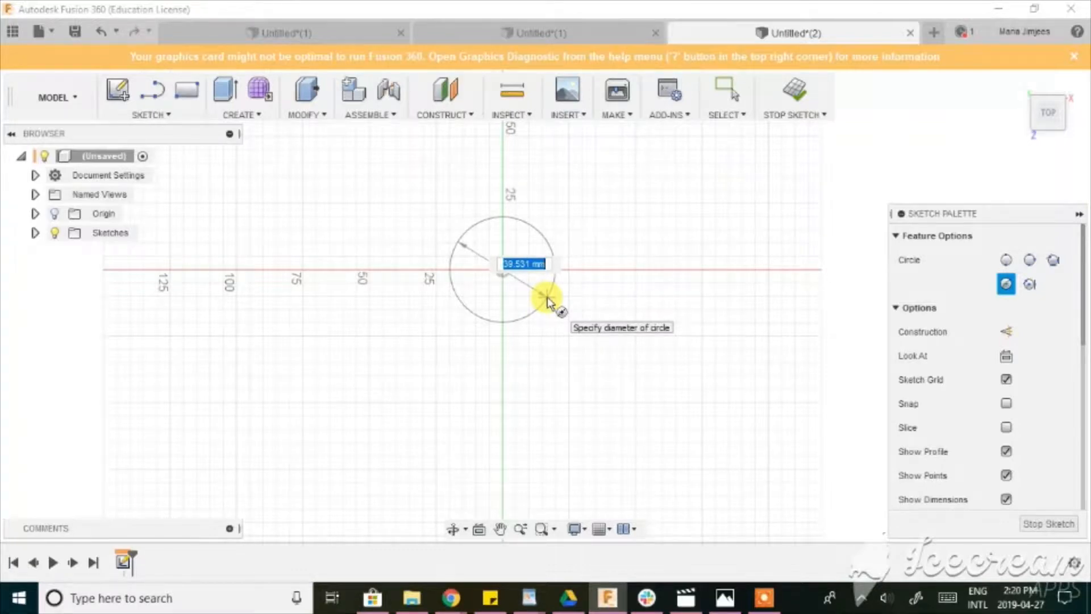
text(30)
key(Return)
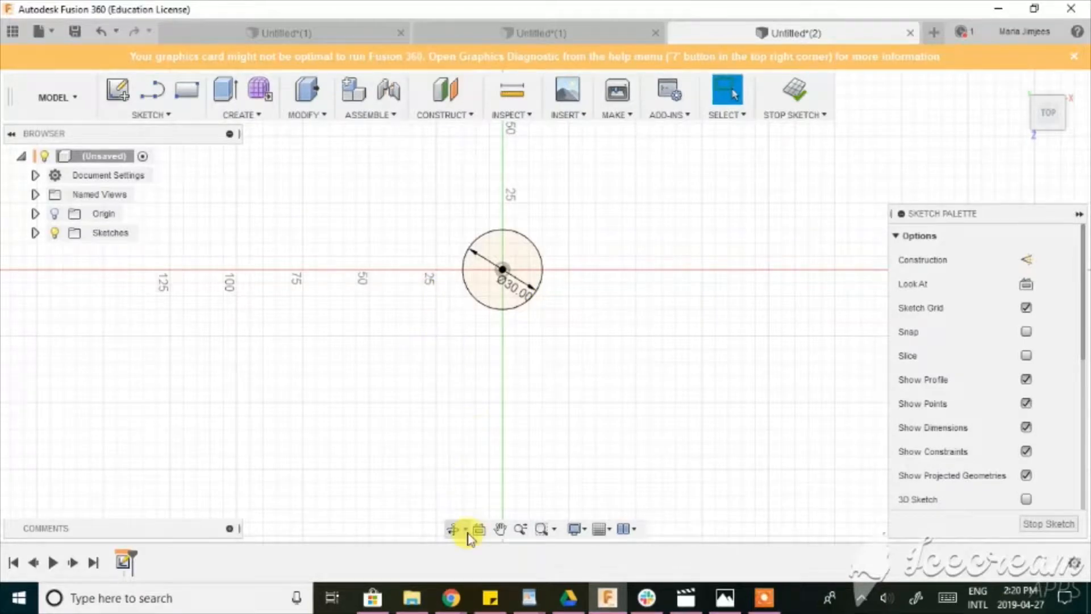
drag(460, 417, 492, 374)
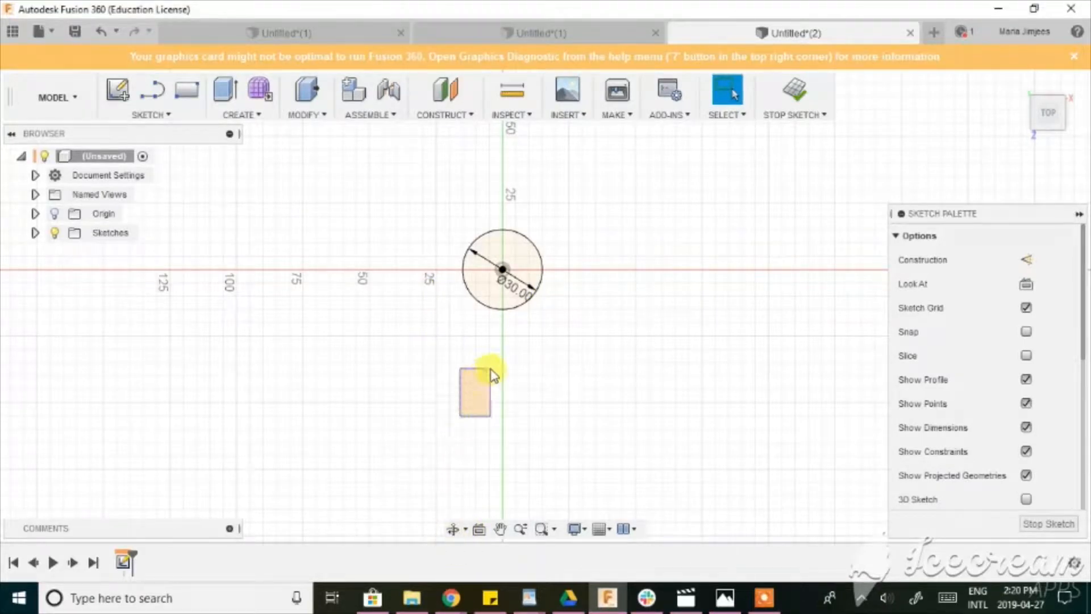
Create an offset plane 5 mm above the 30 mm circle's profile.
click(446, 89)
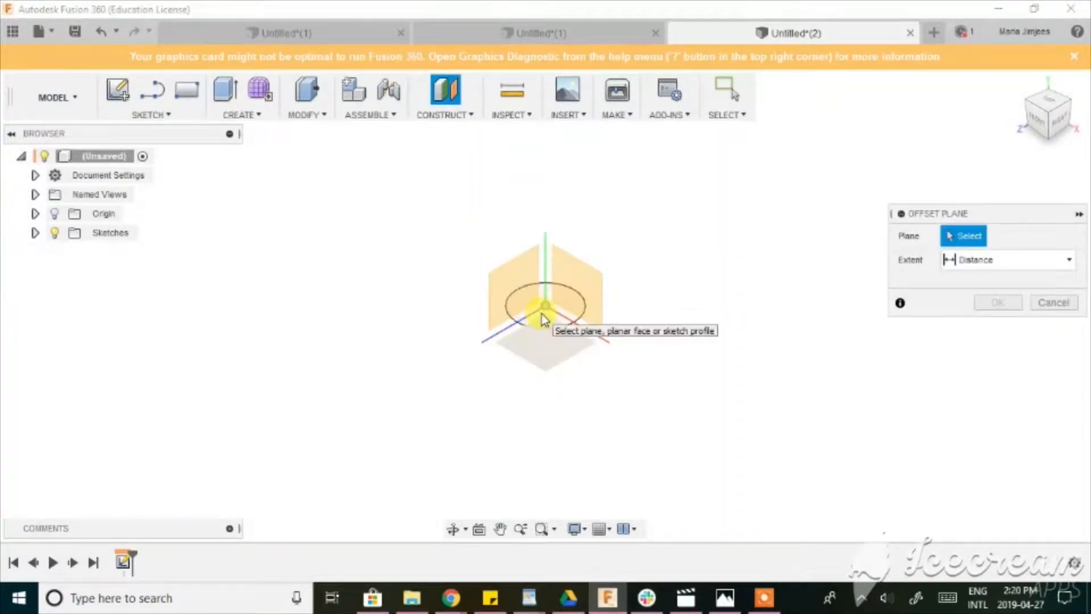
click(530, 307)
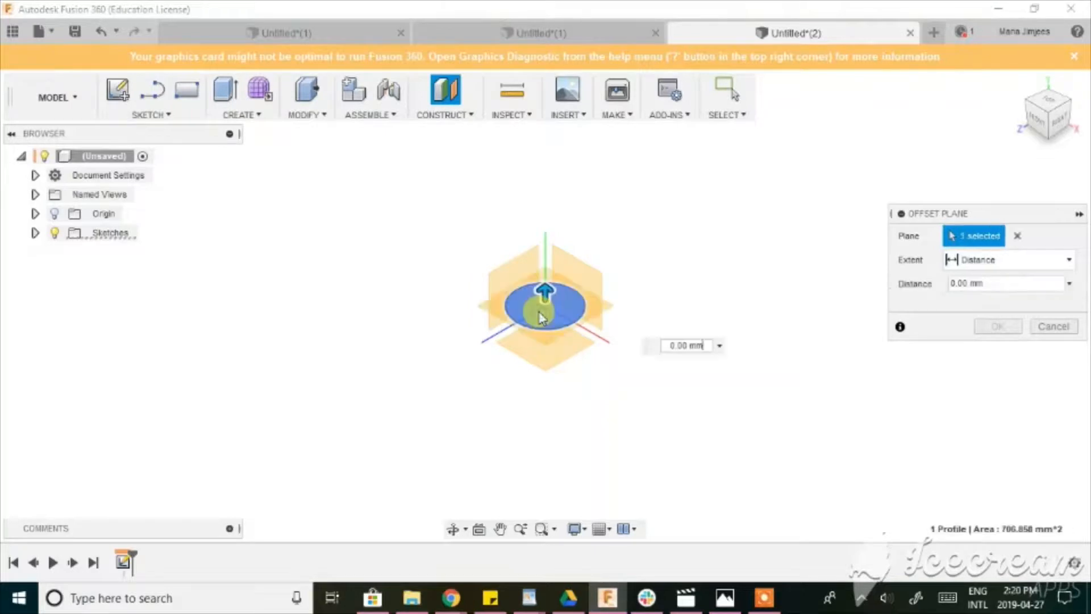
drag(545, 289, 546, 260)
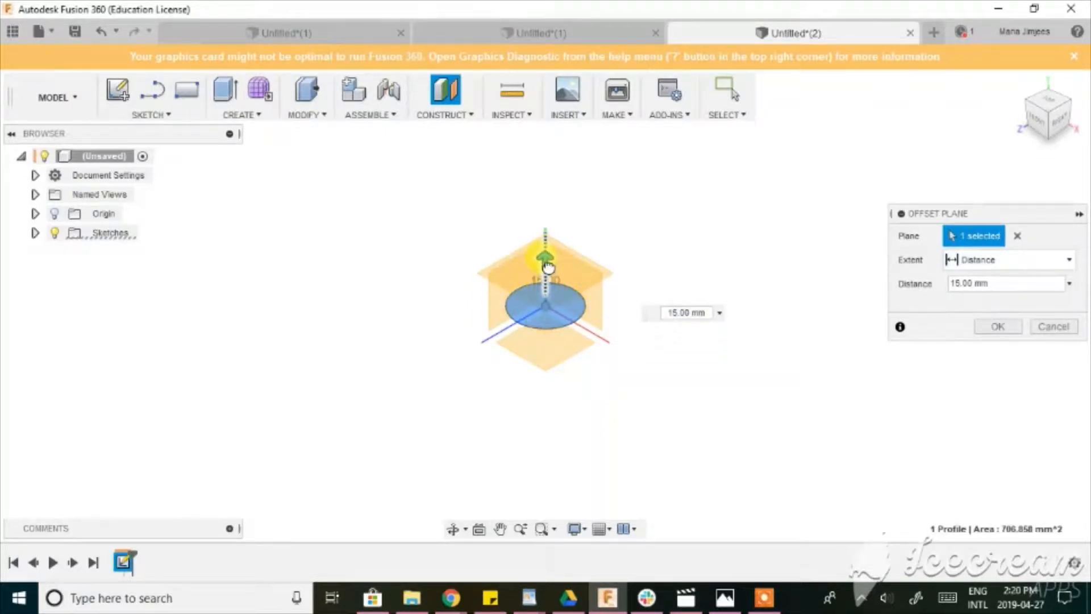
click(1034, 126)
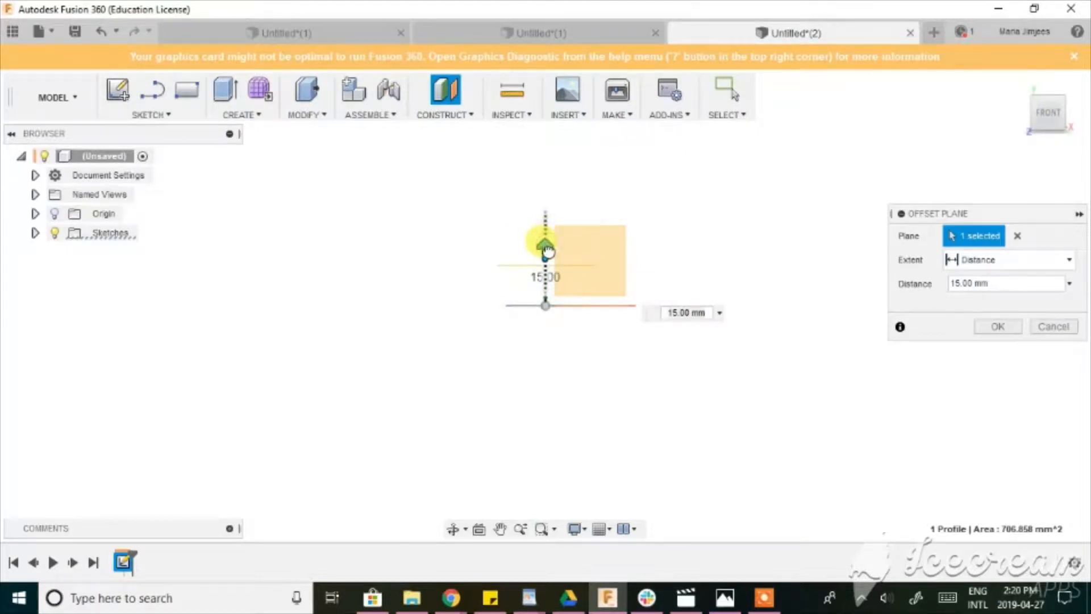
drag(547, 254, 546, 277)
click(989, 329)
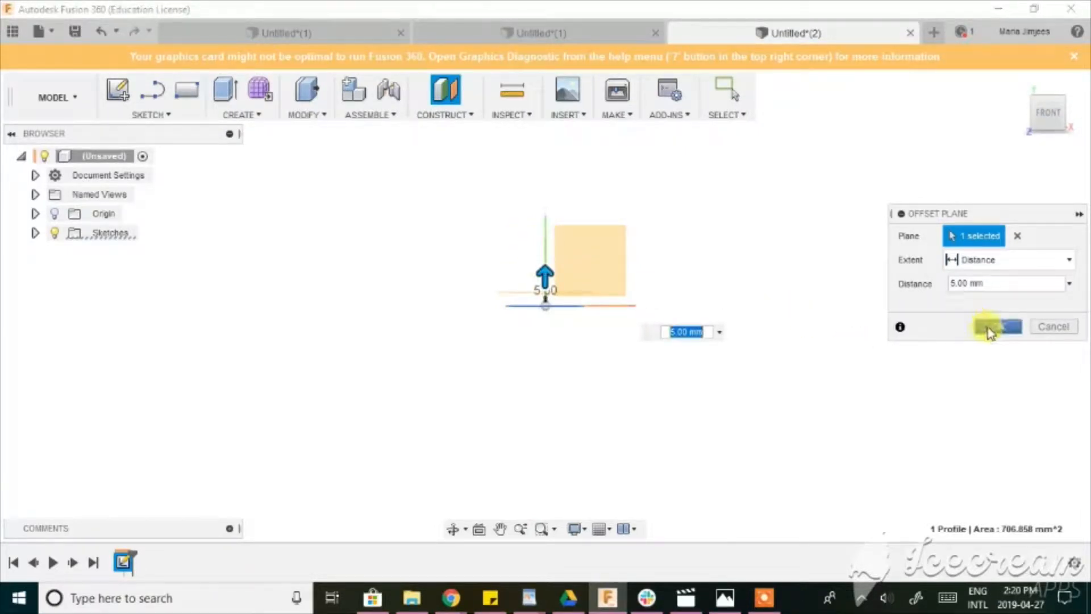
Sketch a 20 mm diameter circle centred on the origin on the offset plane, and finish the sketch.
drag(1051, 115, 1048, 152)
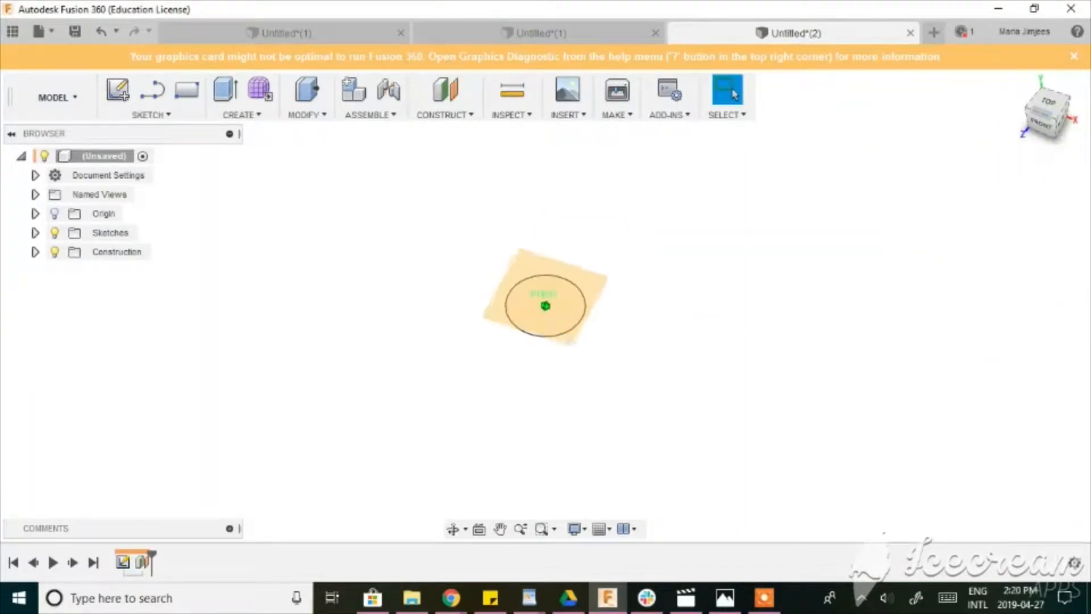
click(532, 274)
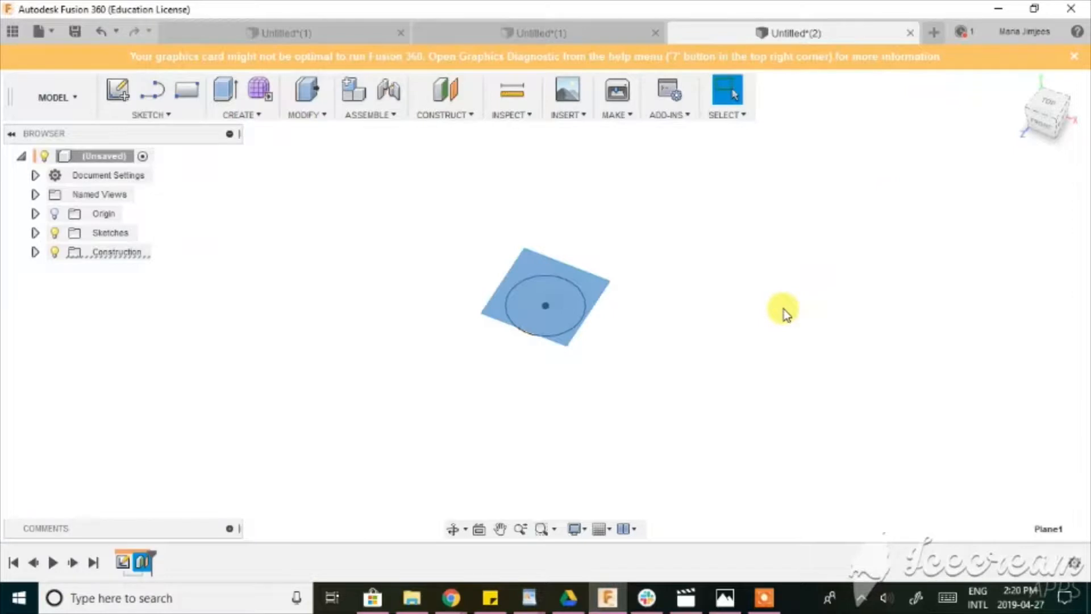
key(c)
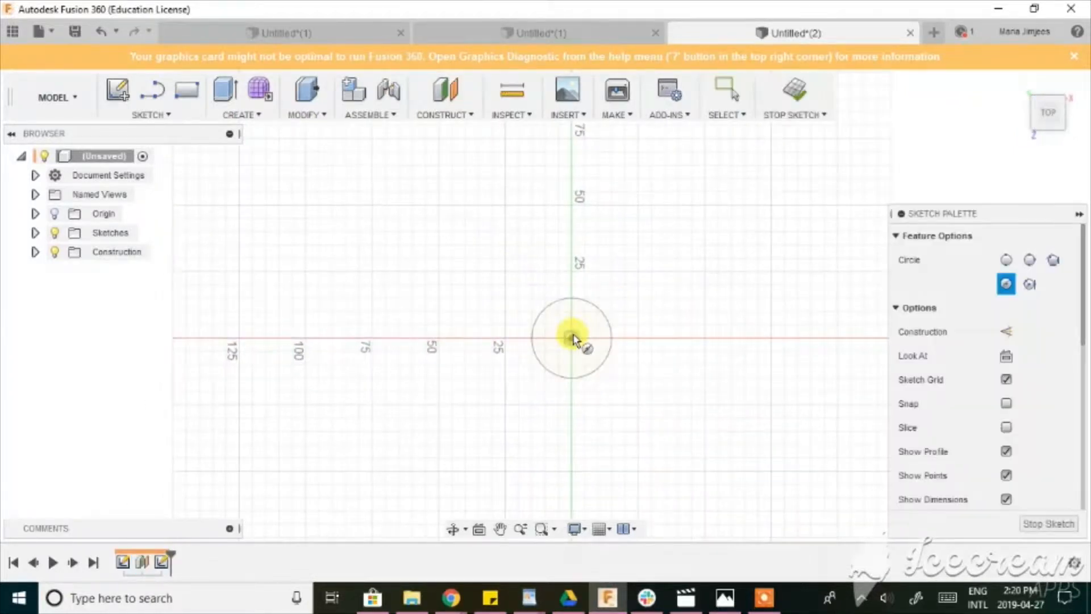
click(572, 339)
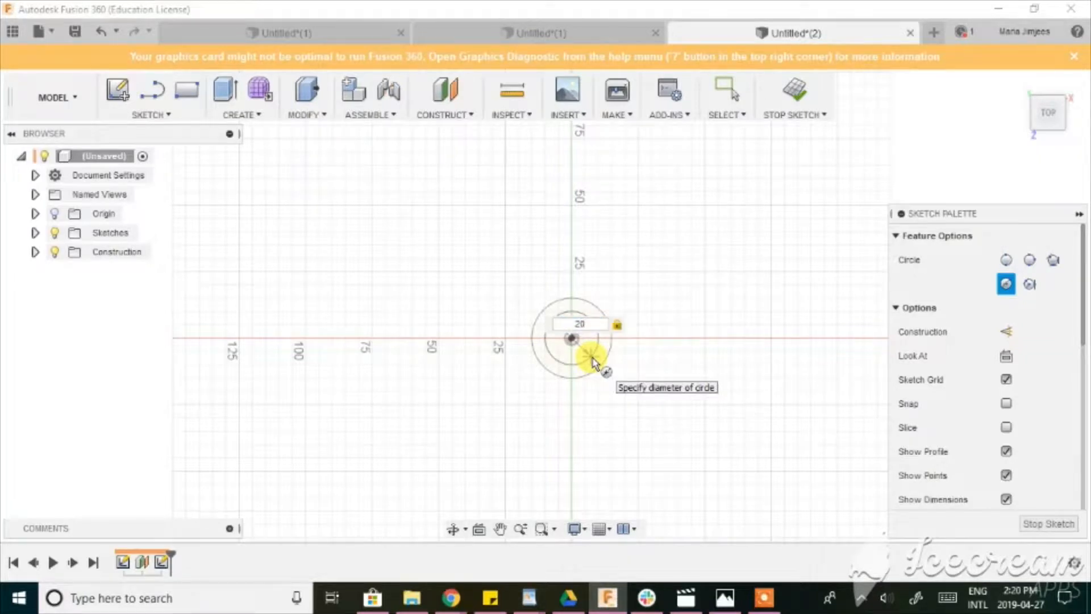
text(20)
key(Return)
key(Escape)
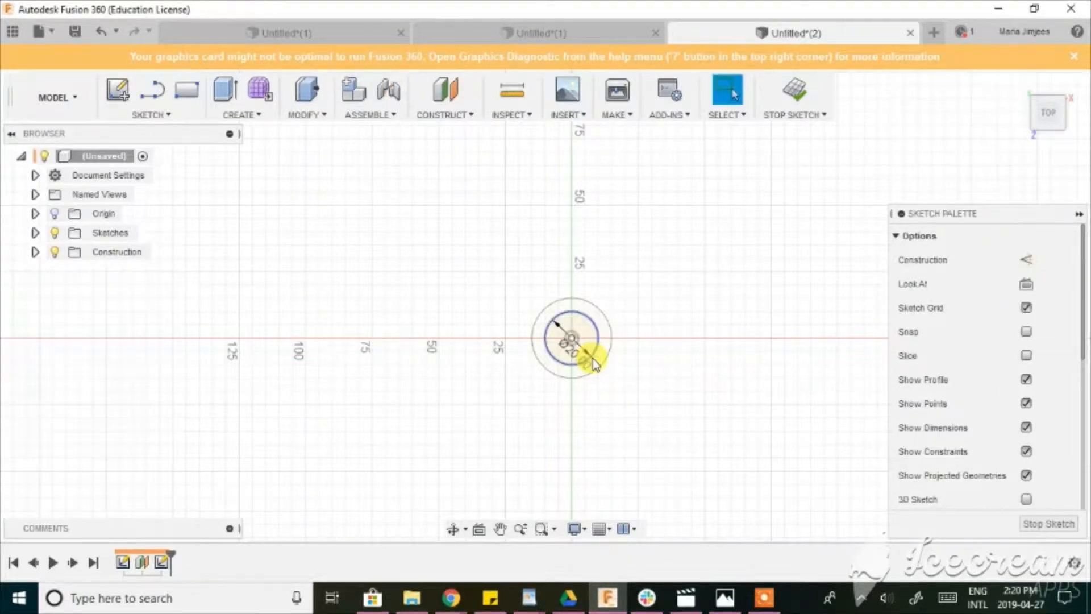
click(1042, 125)
drag(1044, 139, 1024, 148)
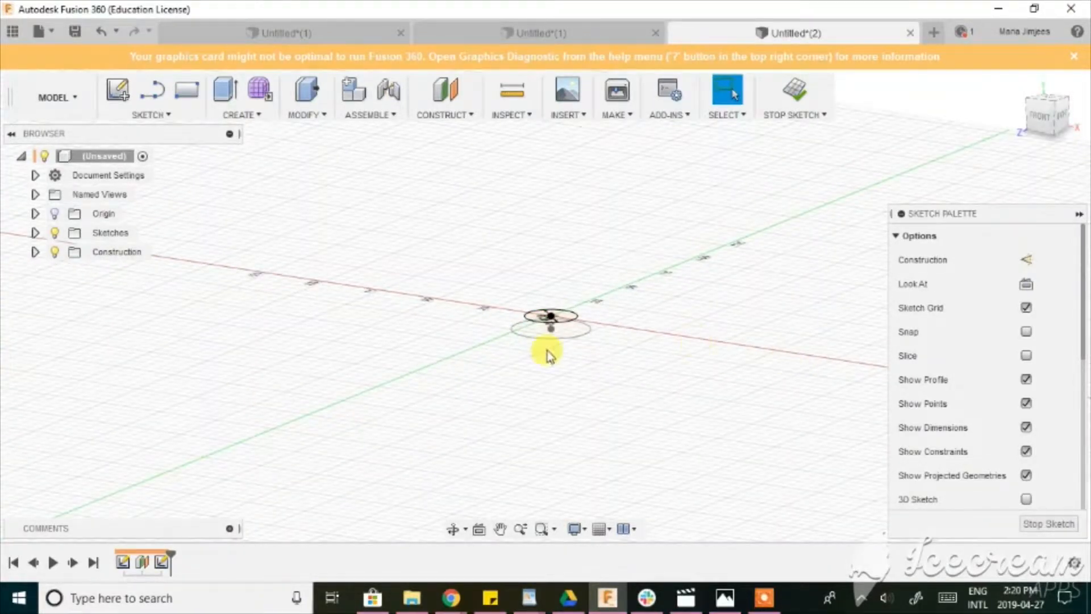
scroll(552, 349, up, 2)
scroll(589, 336, up, 2)
middle_drag(544, 422, 480, 447)
scroll(480, 448, up, 1)
click(1046, 524)
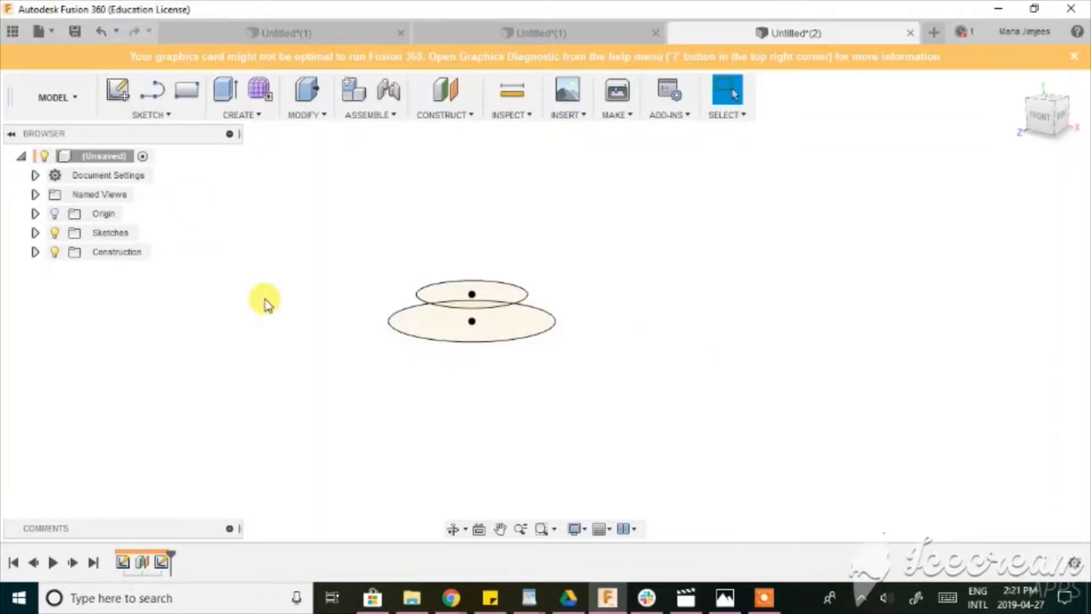
Loft between the 20 mm upper circle and the 30 mm lower circle as a new body to form the lamp's foot.
key(s)
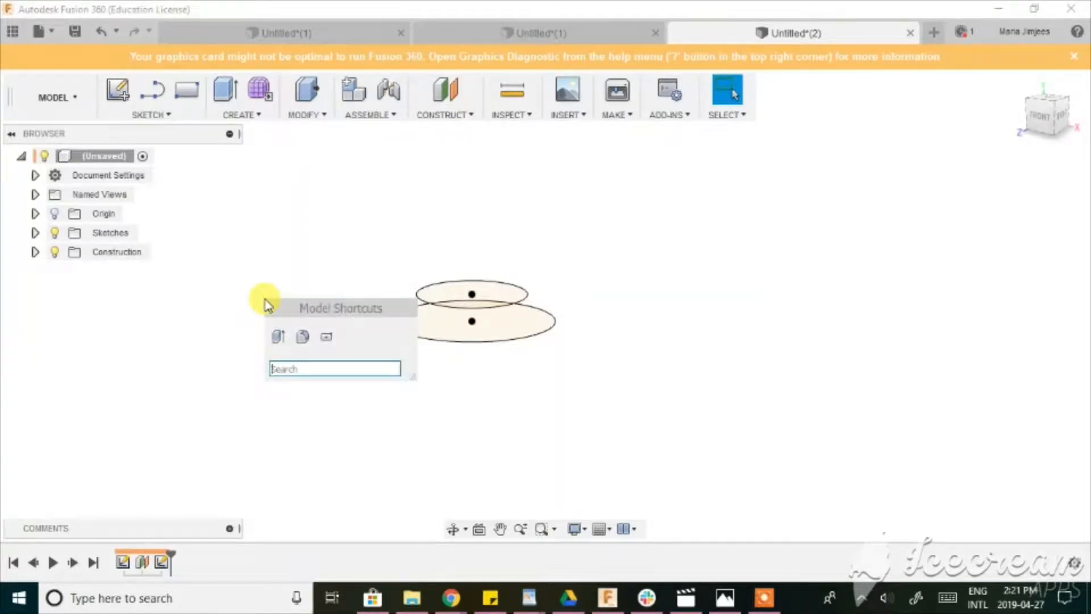
text(loft)
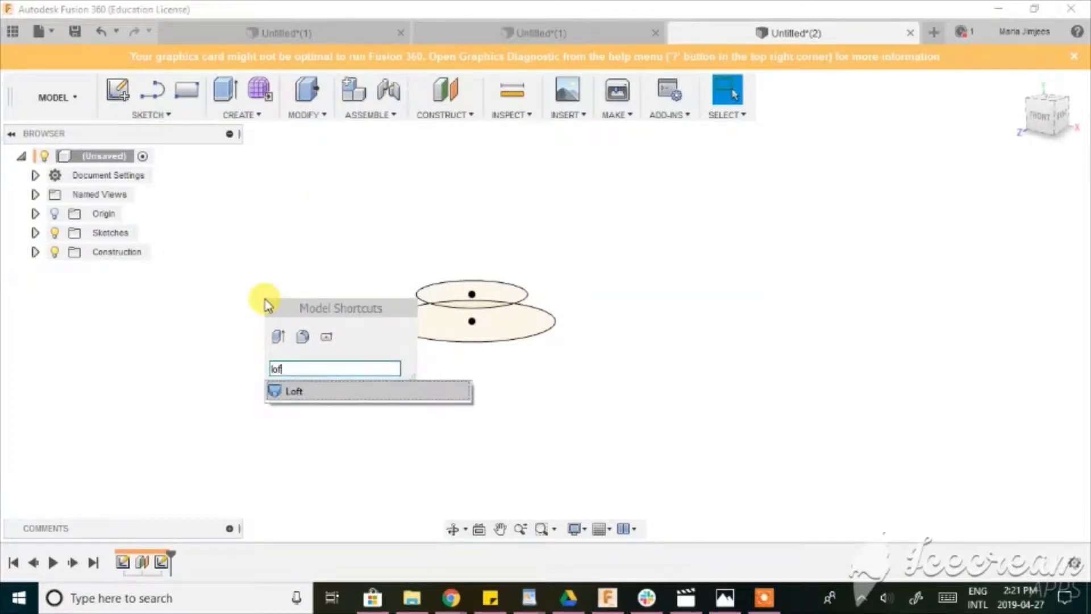
click(370, 396)
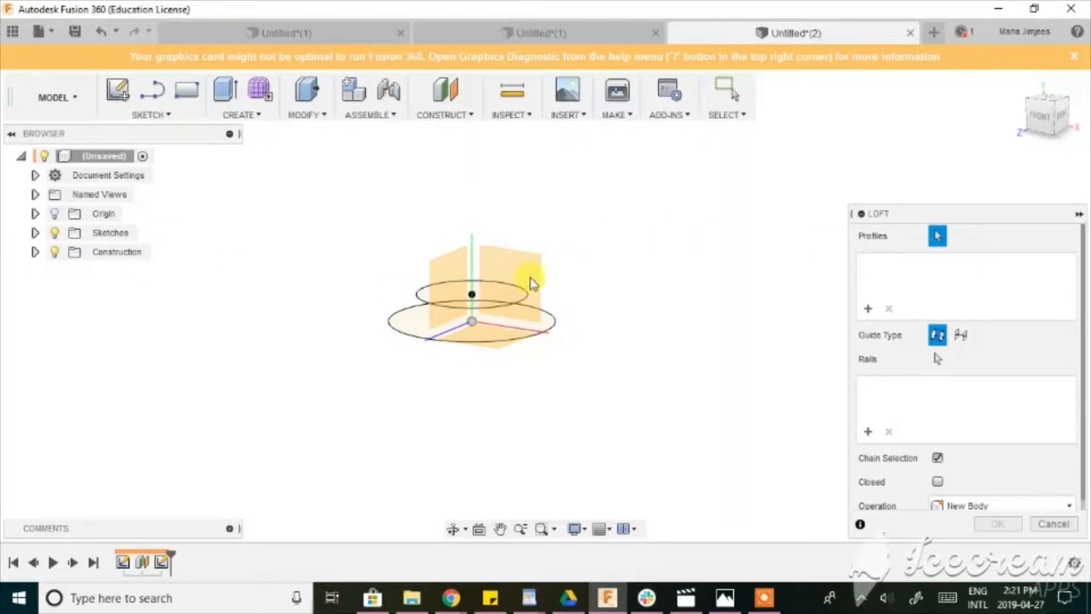
click(492, 296)
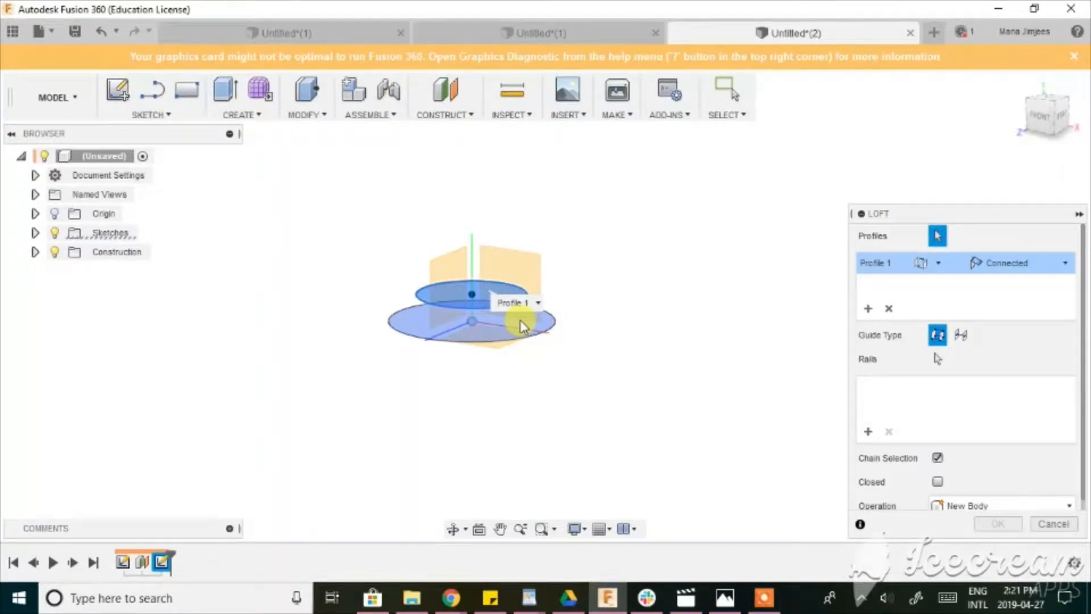
click(517, 335)
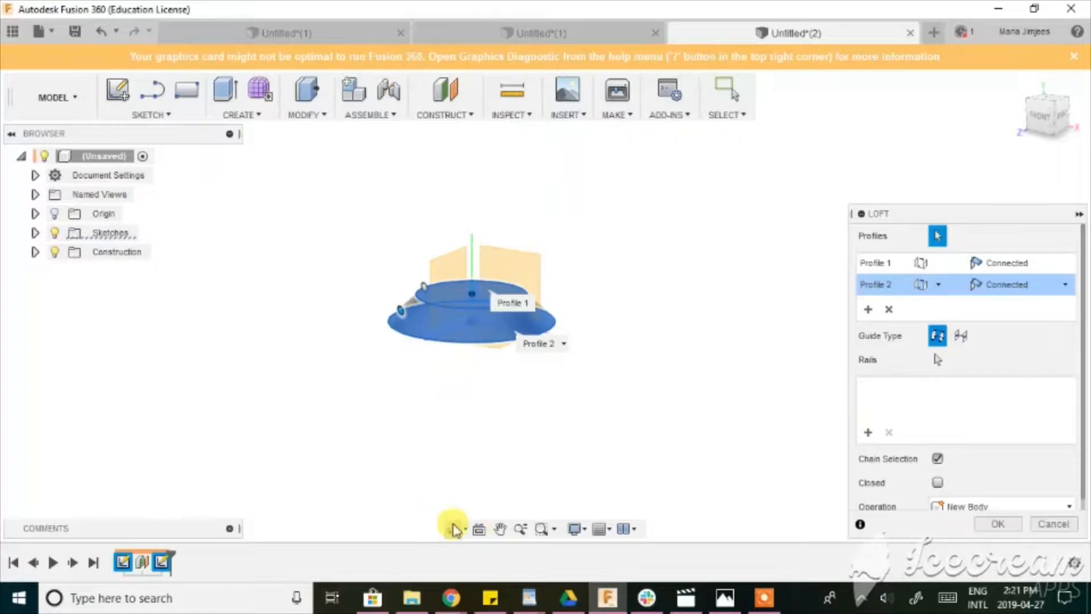
click(453, 533)
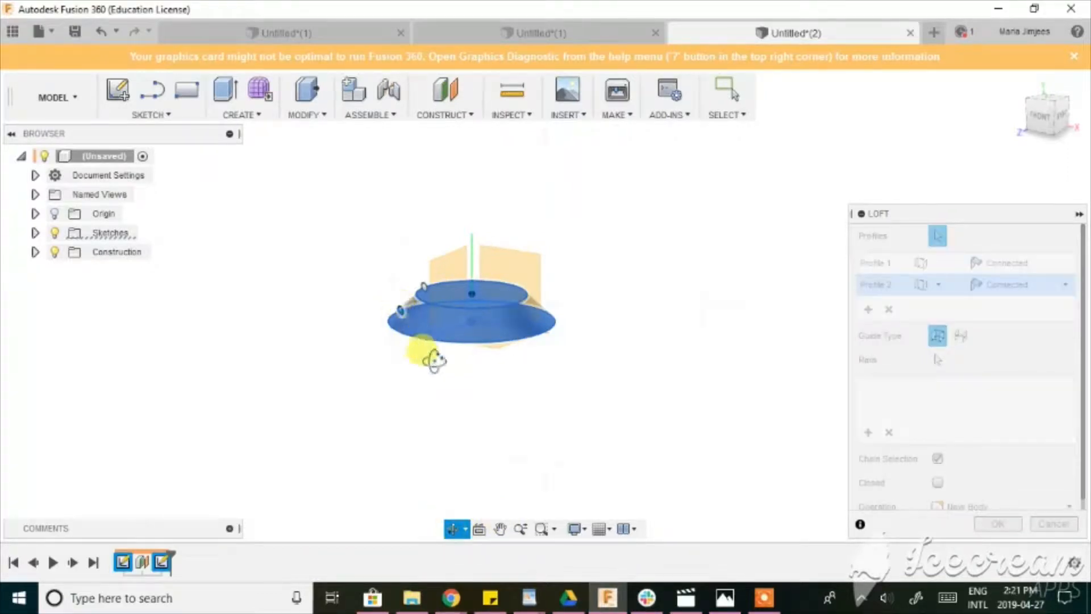
drag(428, 358, 487, 367)
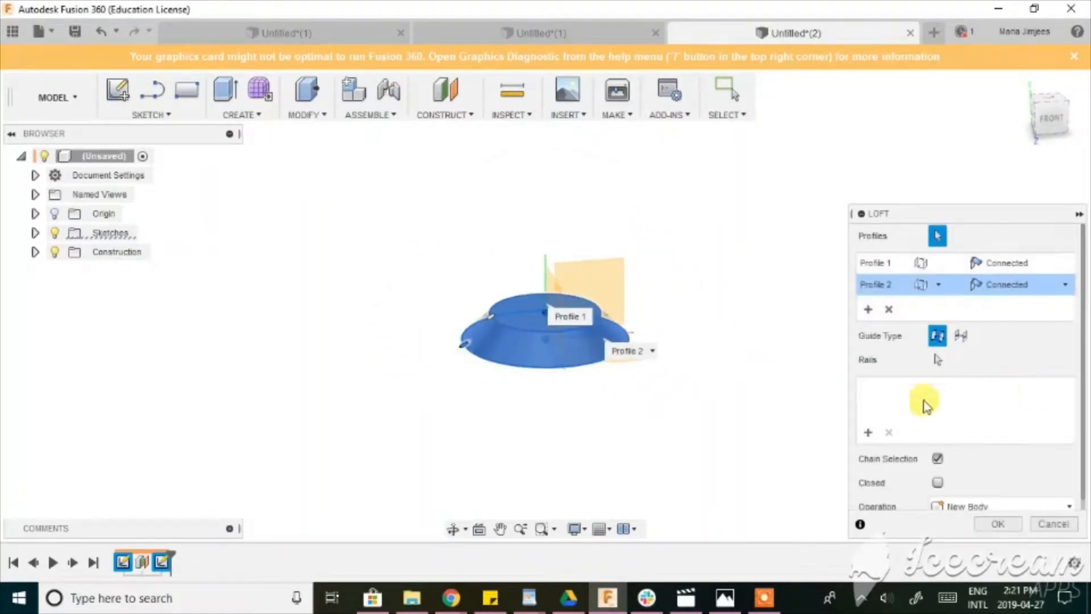
scroll(938, 427, down, 1)
click(998, 522)
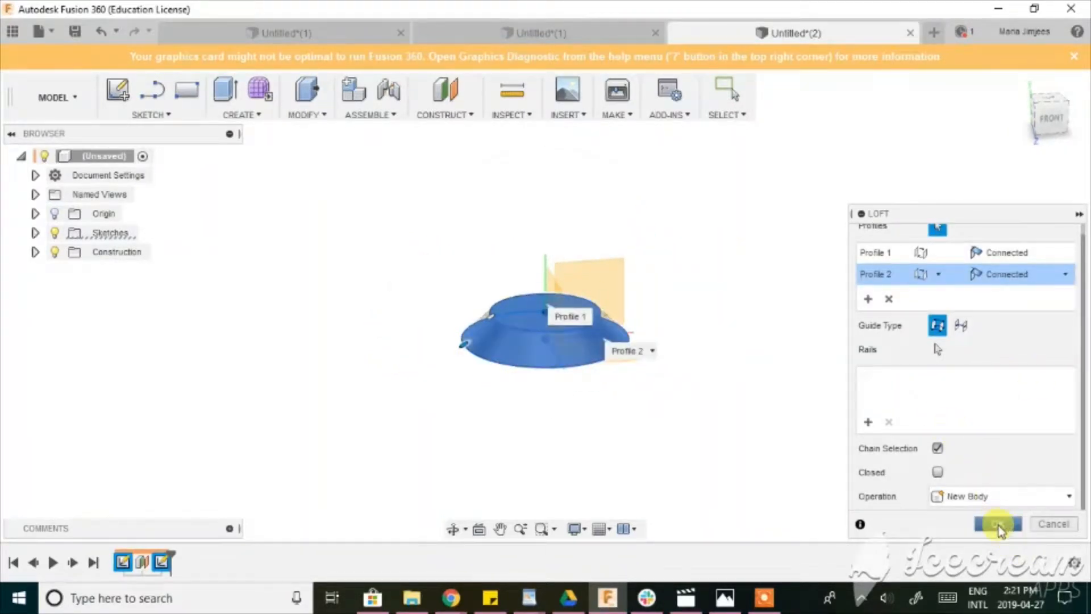
Create an offset plane 25 mm above the top face of the lofted foot.
middle_drag(612, 235, 554, 260)
scroll(564, 264, down, 1)
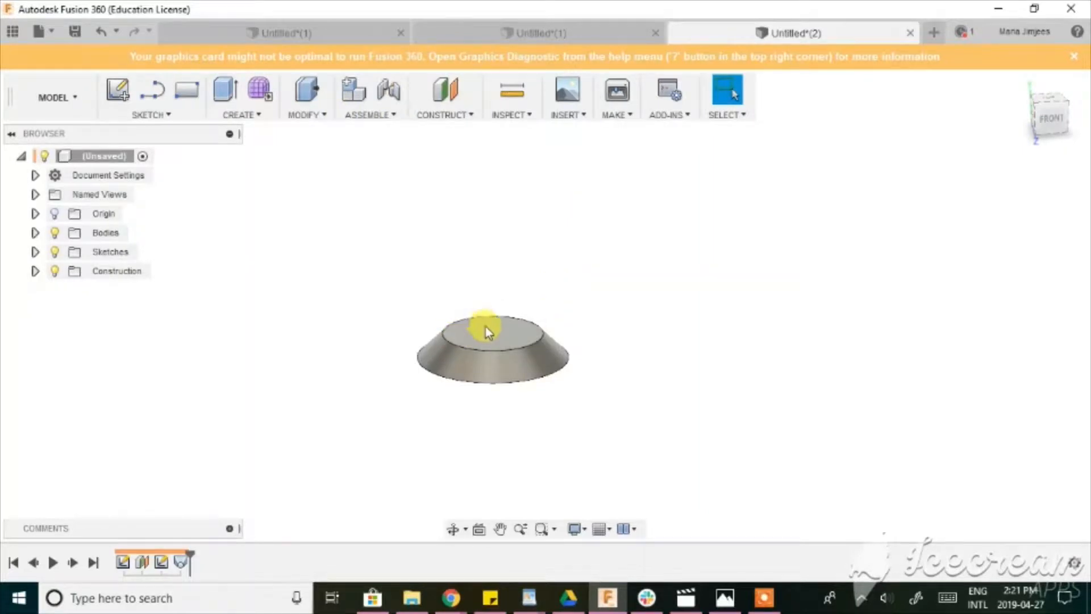
click(445, 91)
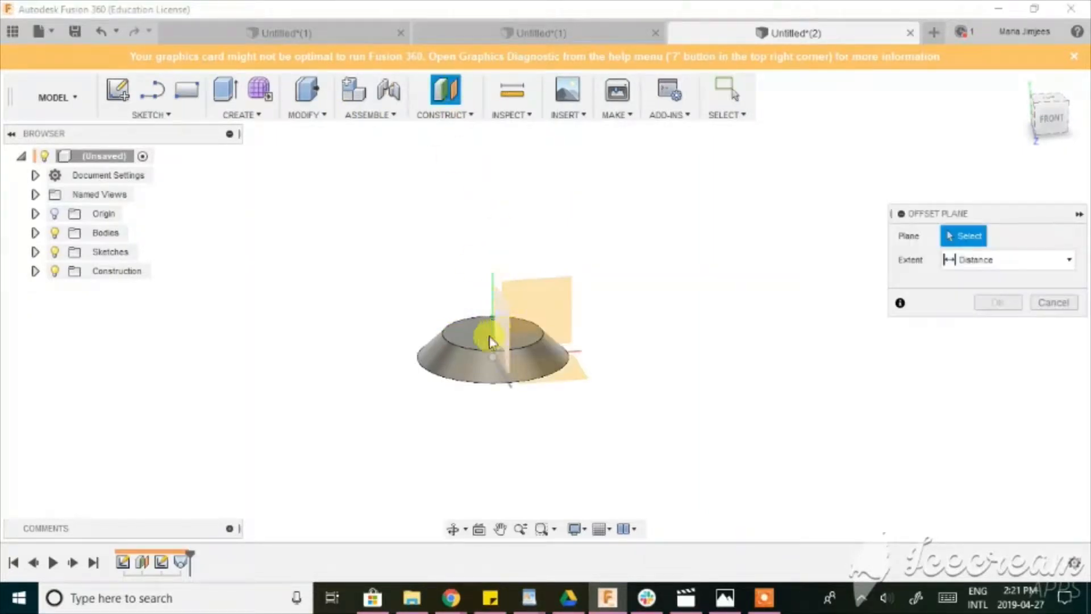
click(482, 322)
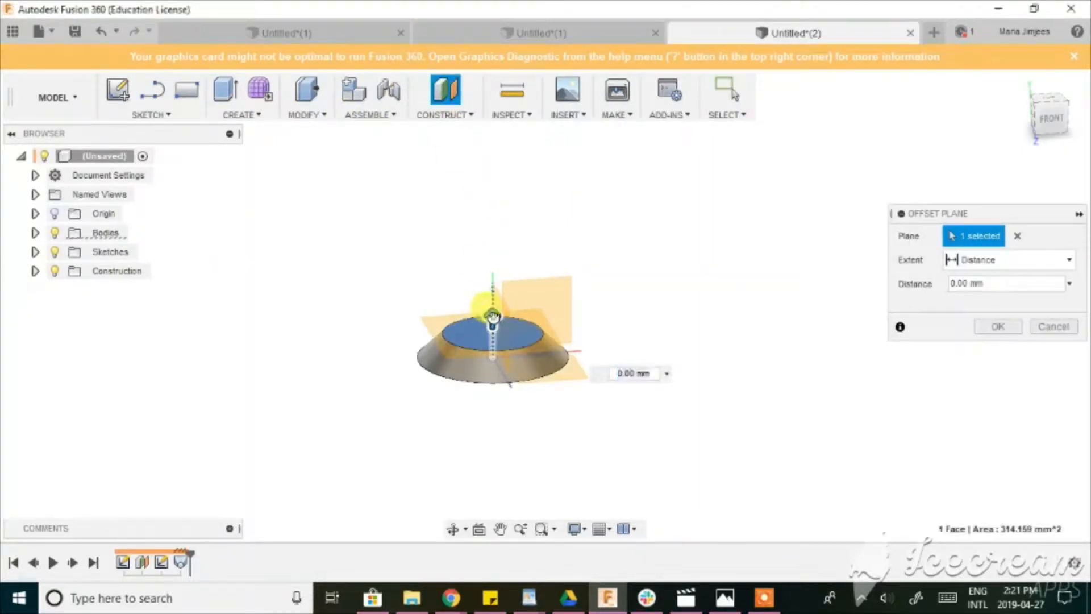
drag(493, 317, 494, 189)
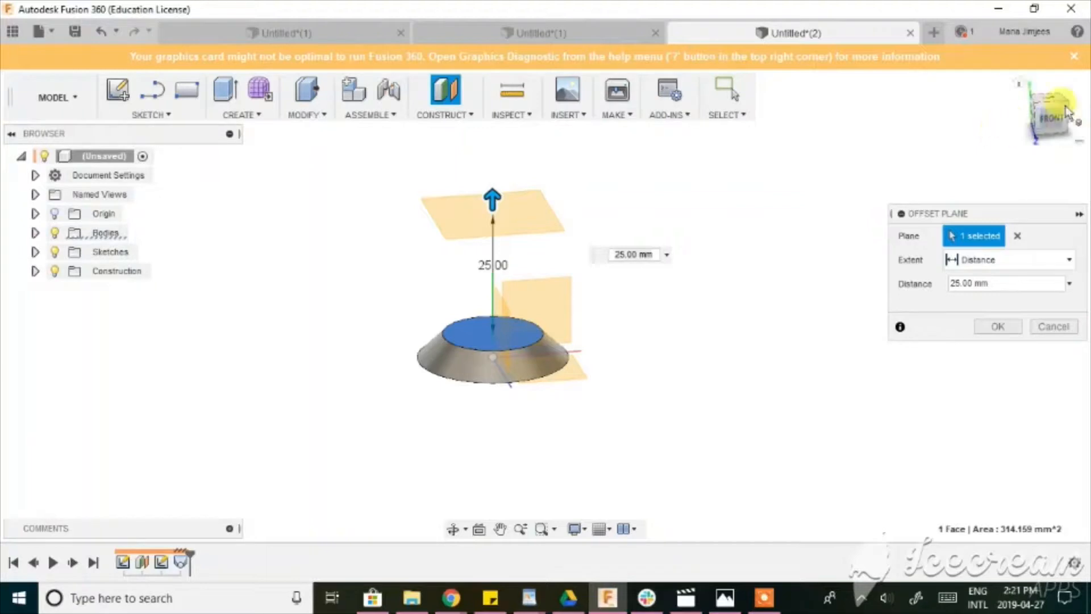
click(1058, 124)
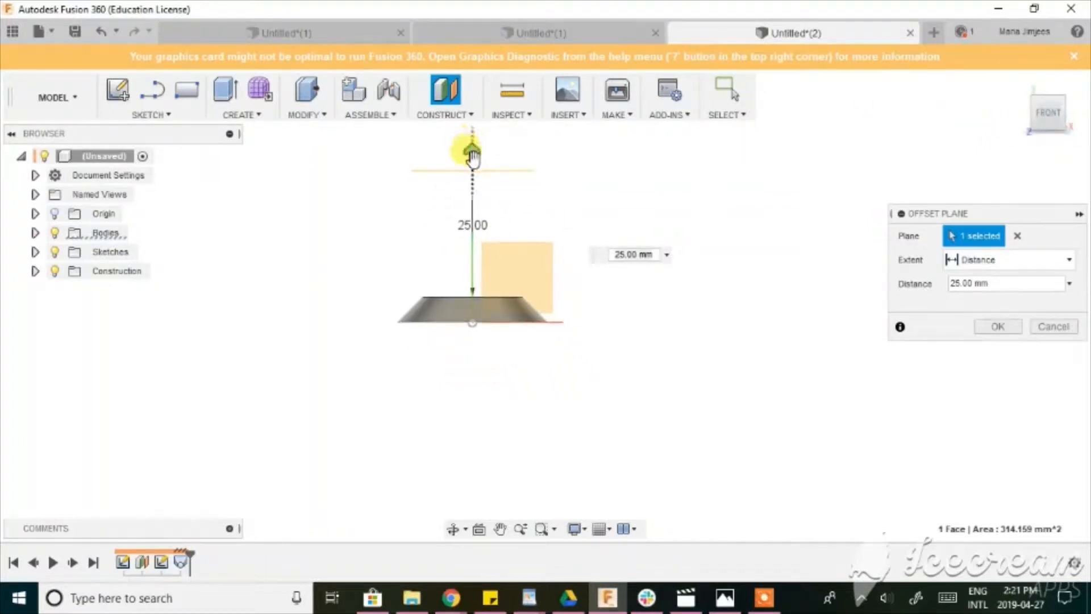
click(997, 326)
Sketch a 15 mm diameter circle centred on the origin on the 25 mm offset plane, and finish the sketch.
click(1044, 143)
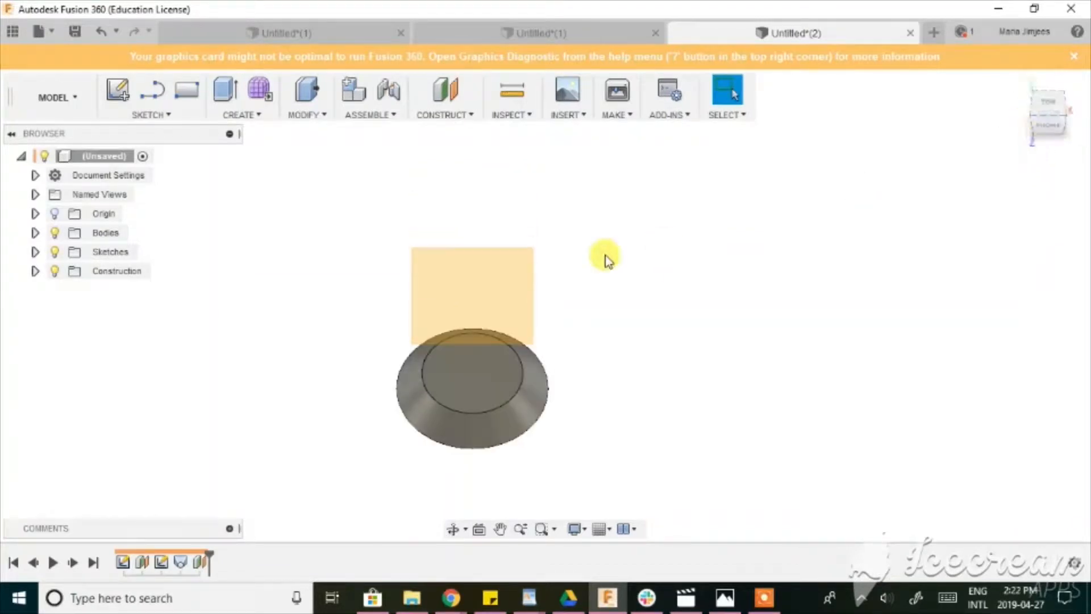
key(c)
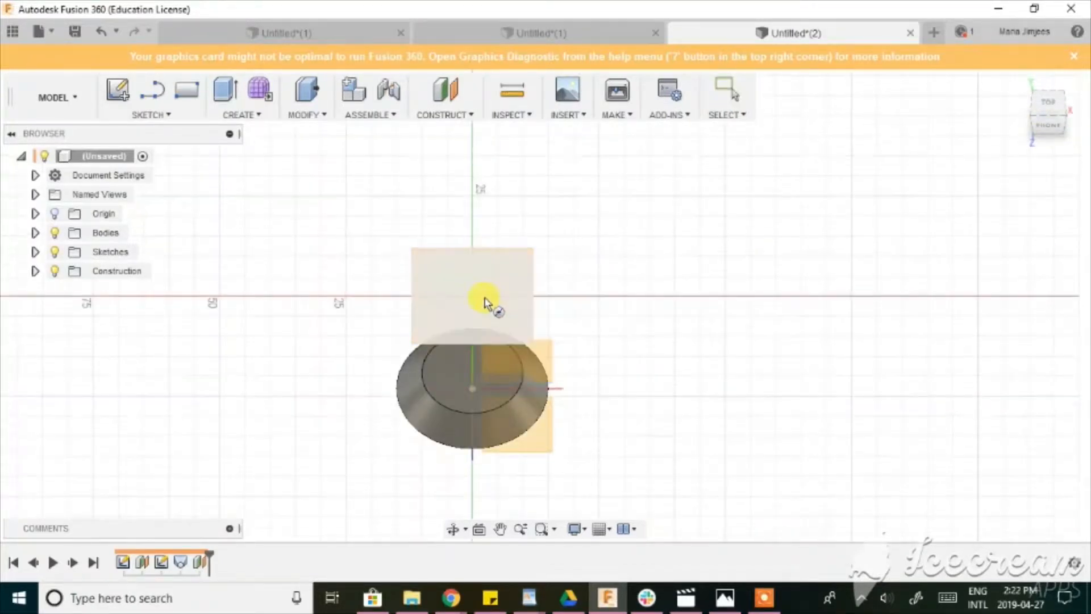
click(480, 295)
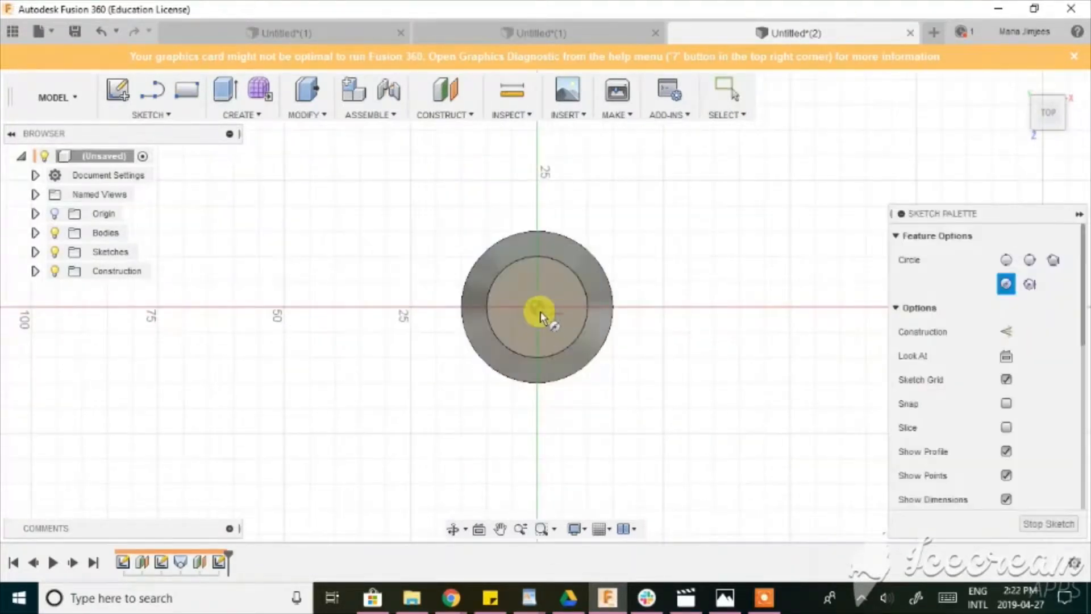
click(538, 306)
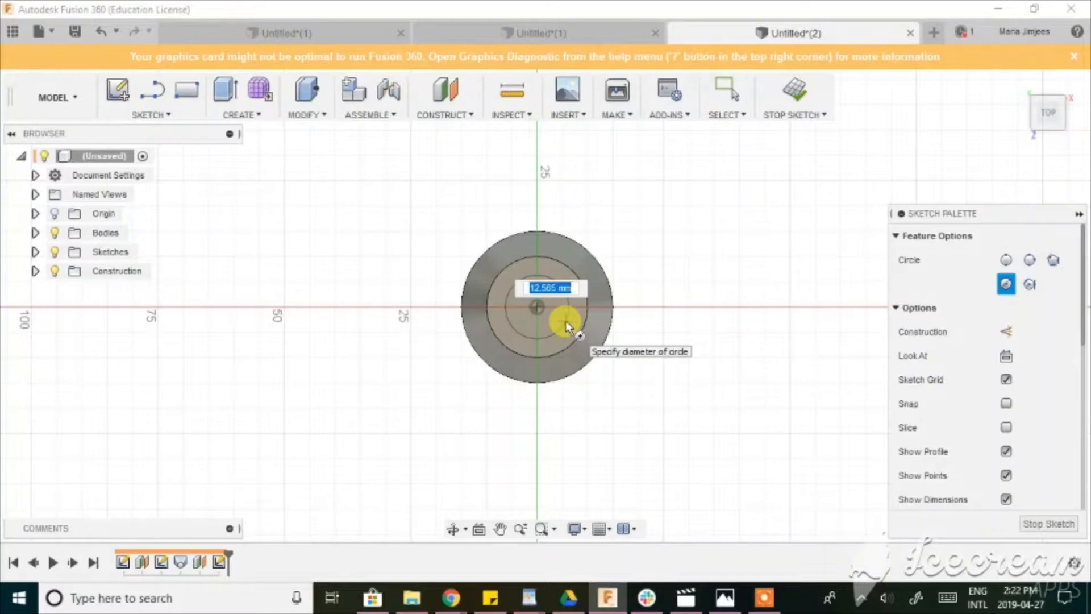
text(15)
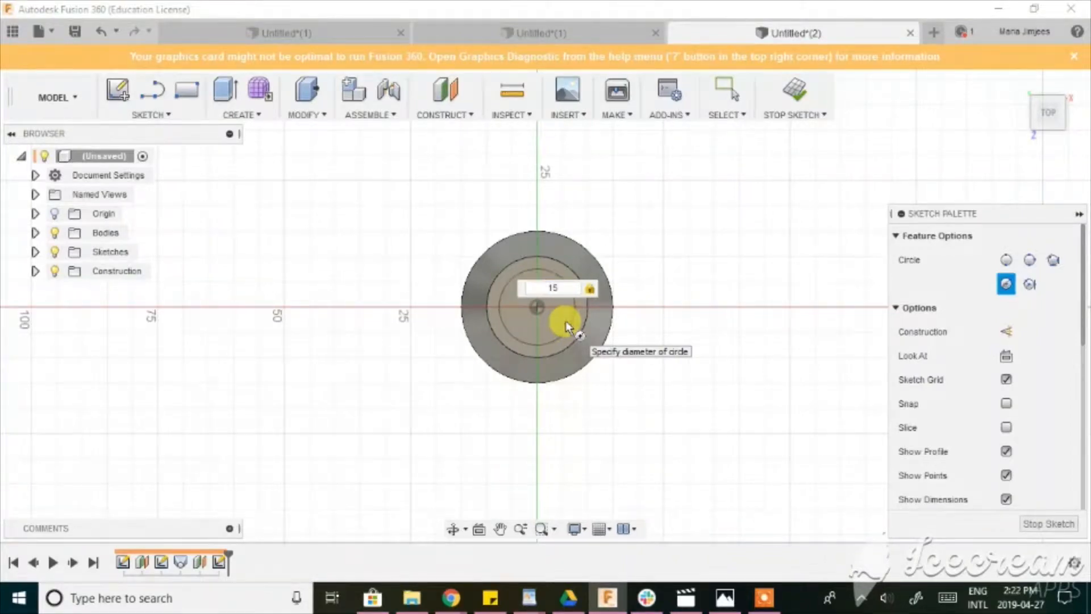
key(Return)
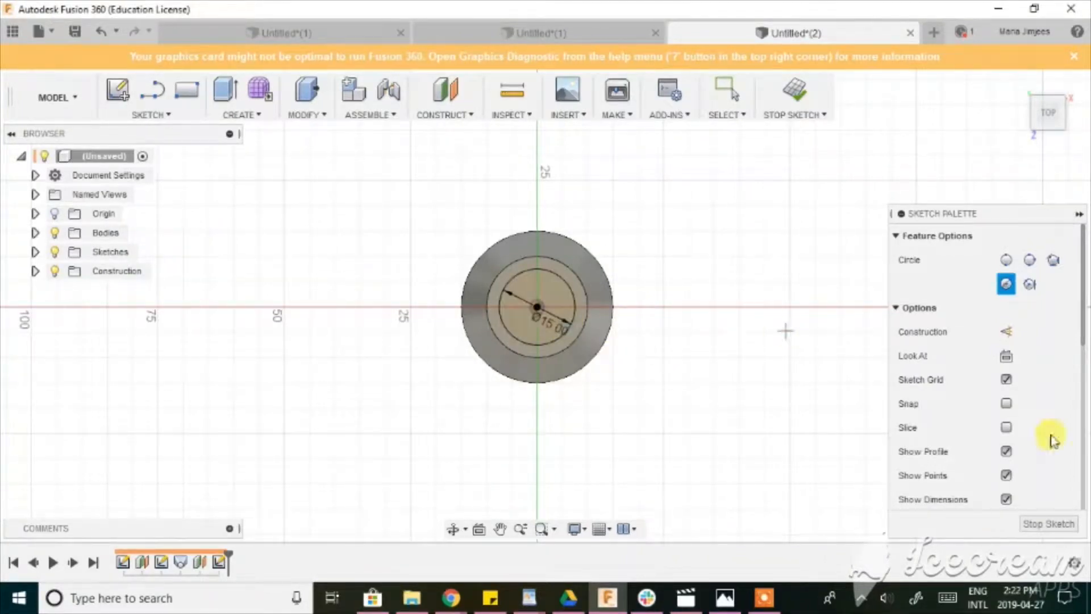
click(1045, 520)
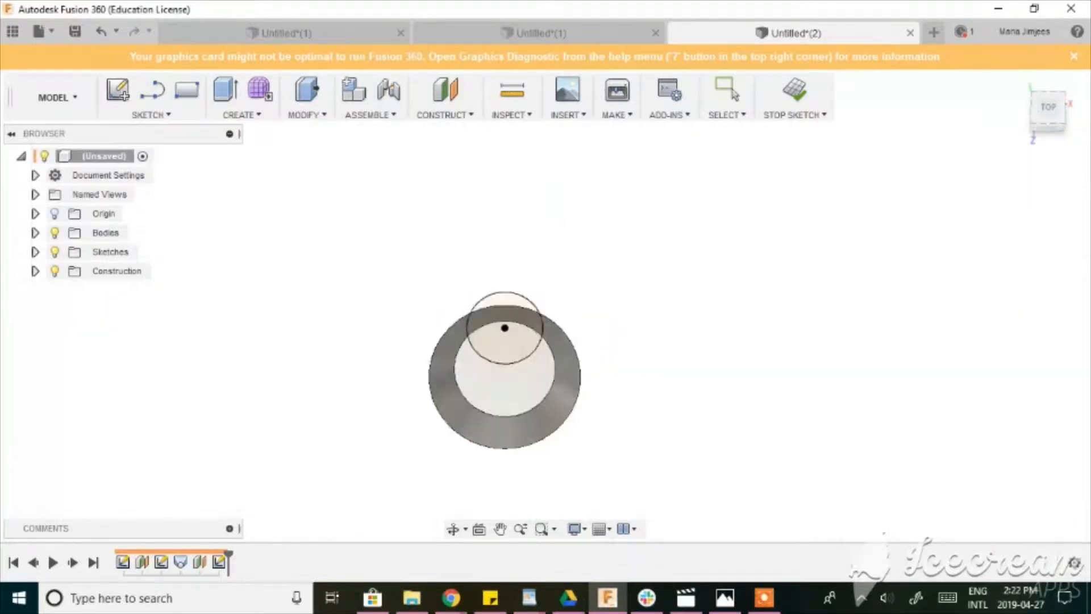
Start a Fit Point Spline sketch on the vertical origin plane that faces the left view.
click(1039, 127)
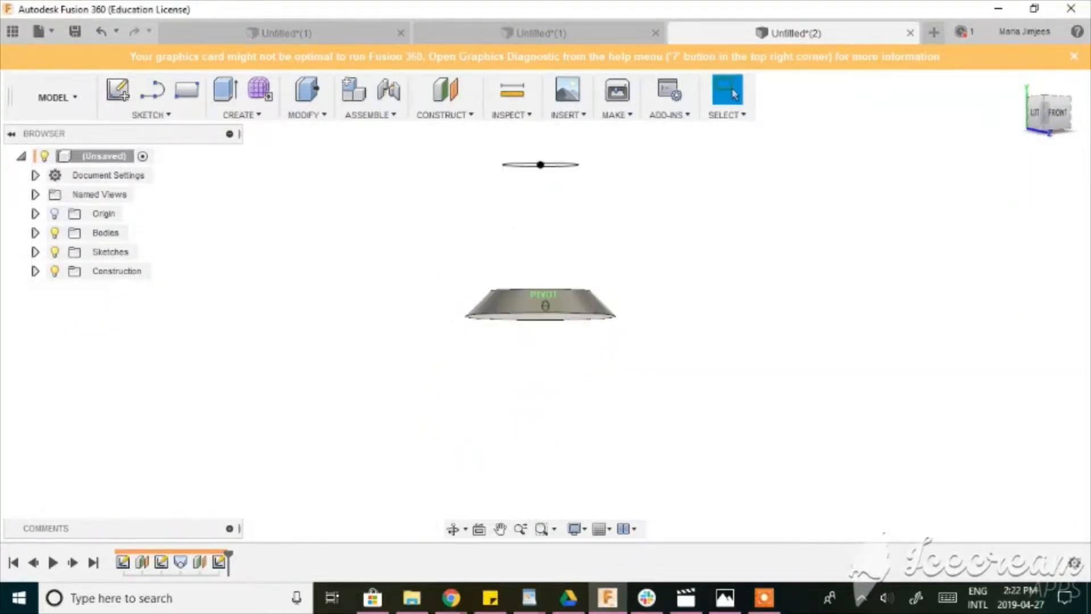
middle_drag(584, 190, 555, 224)
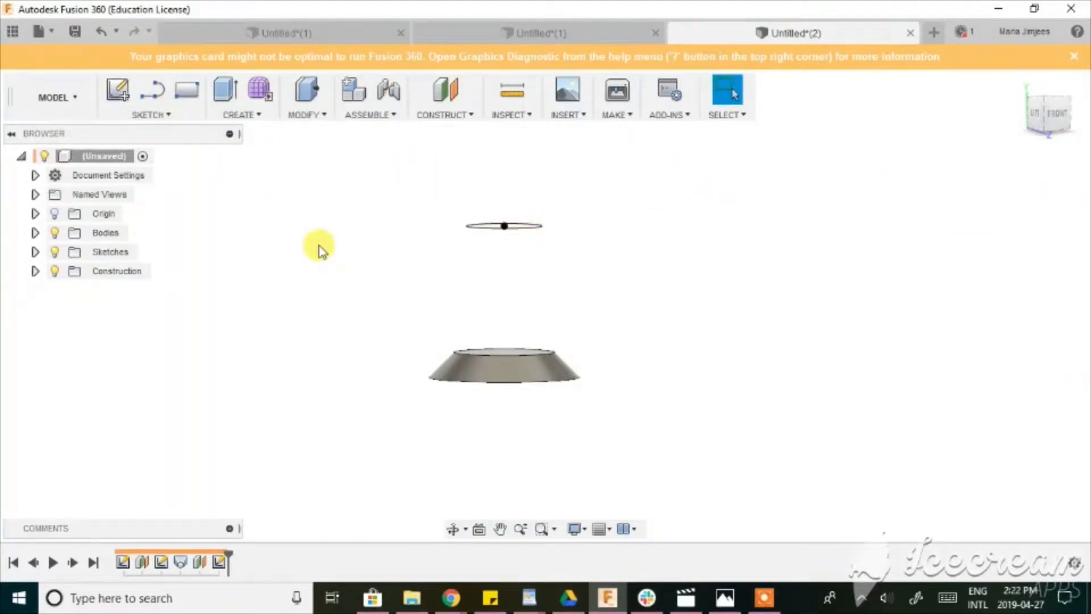
key(s)
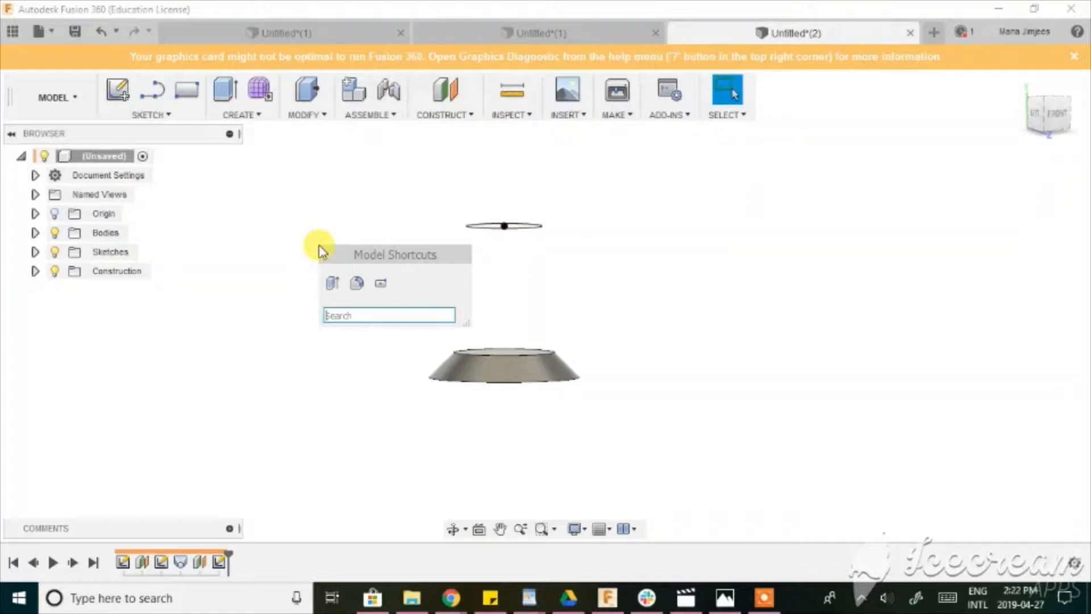
text(sl)
key(BackSpace)
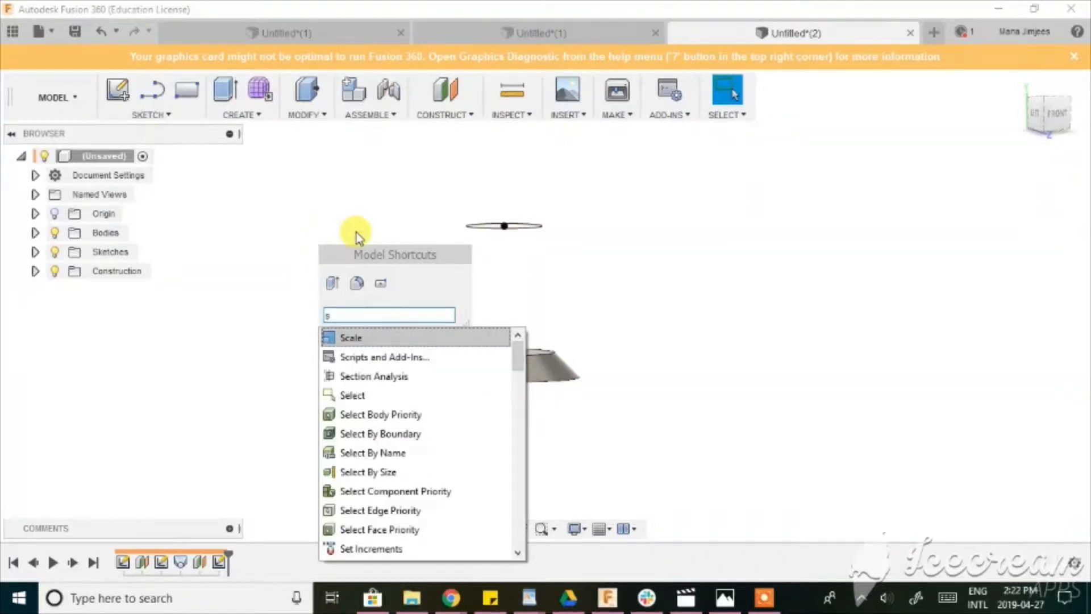
text(plin)
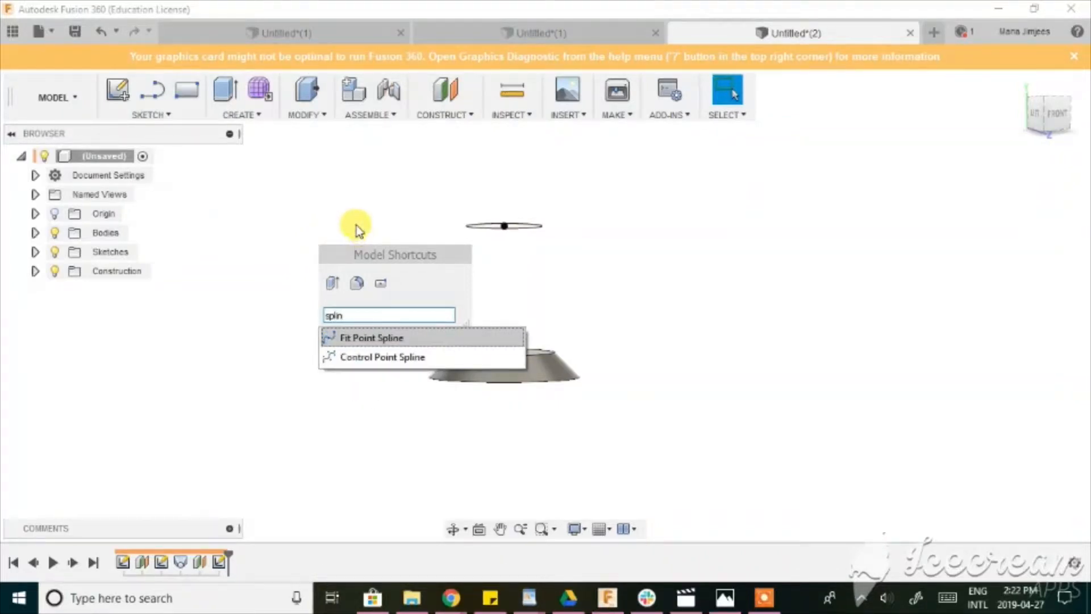
click(418, 347)
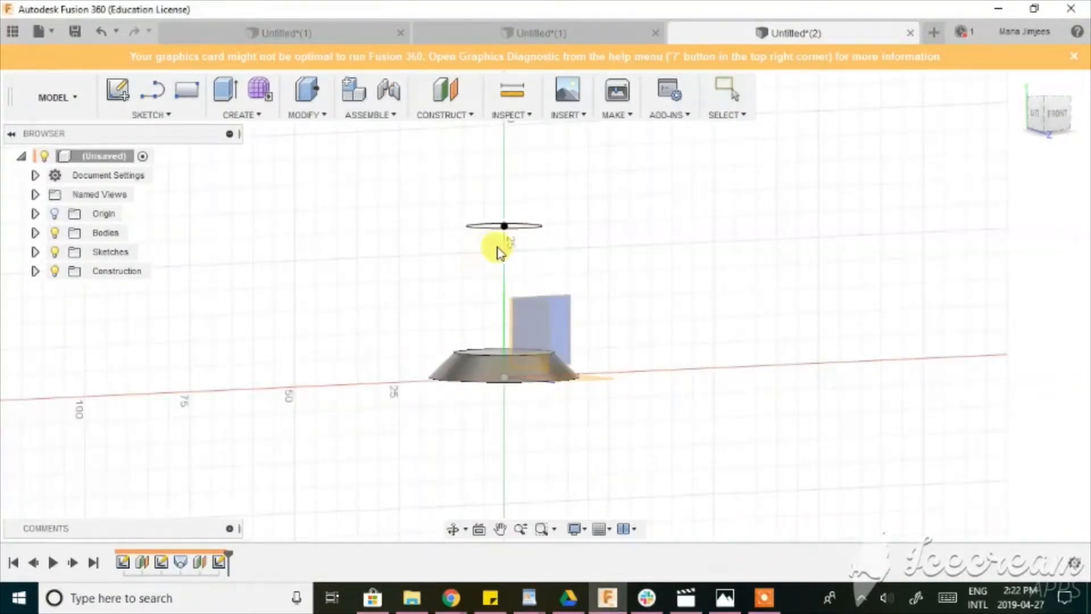
click(1026, 114)
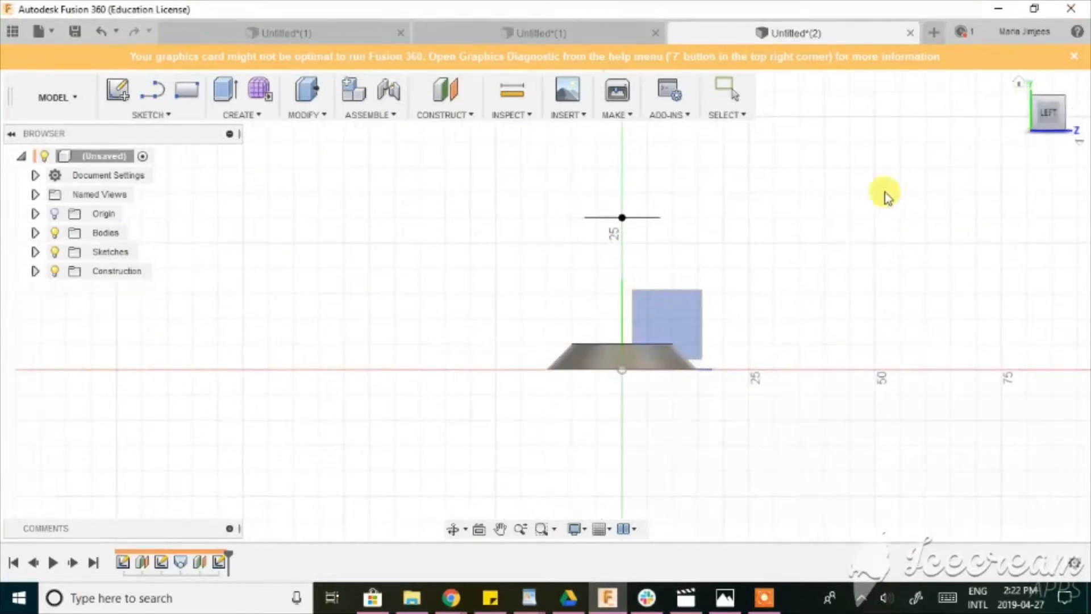
click(676, 318)
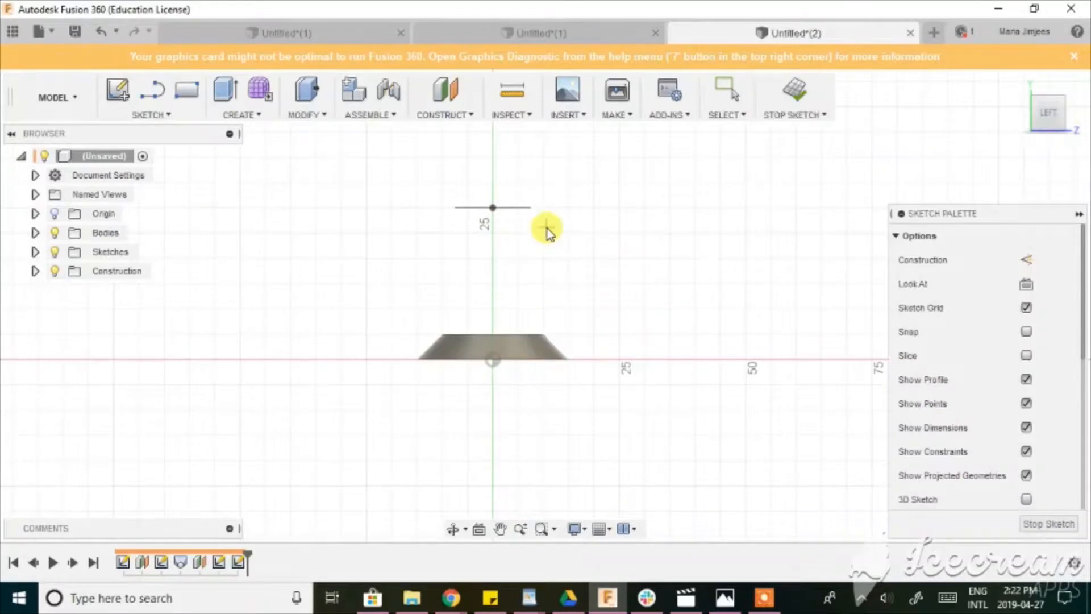
Draw an outward-bulging fit point spline from the foot's upper edge to the end of the 15 mm circle, on the positive Z side.
mouse_move(547, 228)
middle_down()
mouse_move(565, 302)
mouse_move(538, 163)
mouse_move(527, 192)
middle_up()
scroll(571, 296, up, 2)
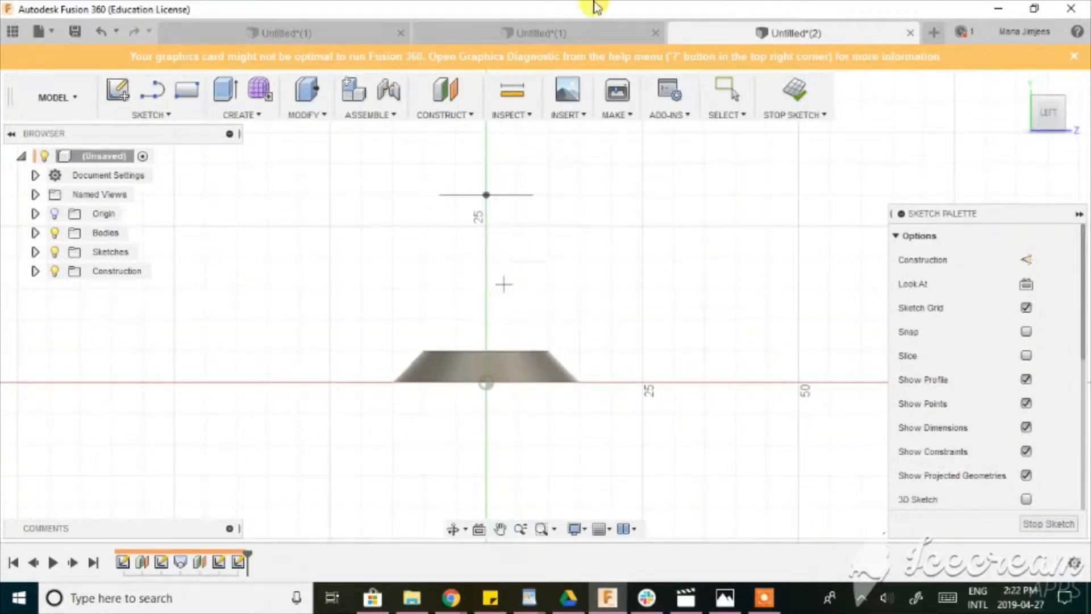
click(546, 351)
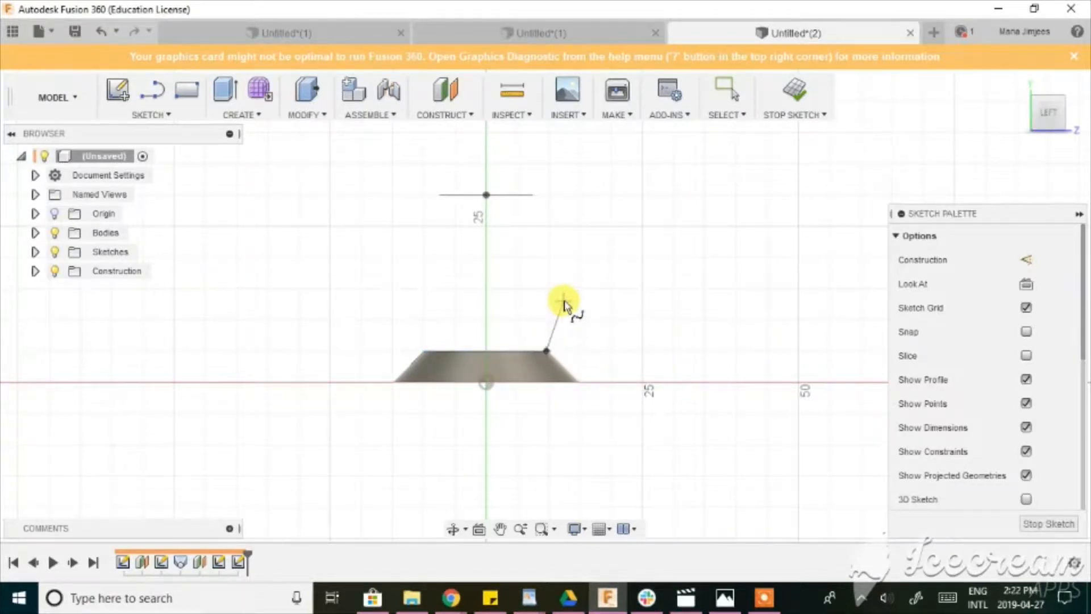
click(571, 296)
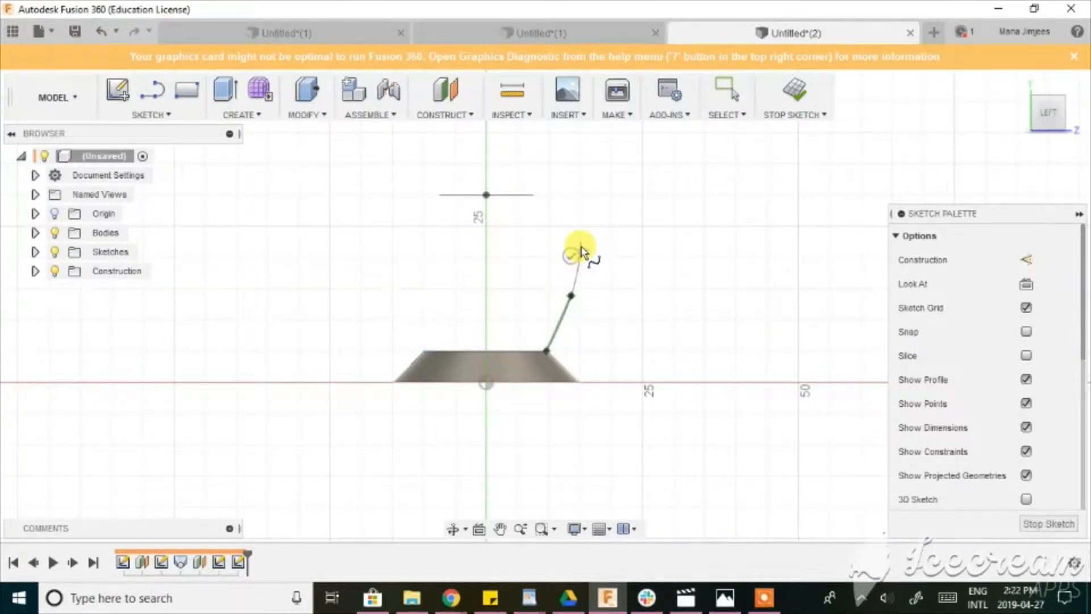
click(575, 235)
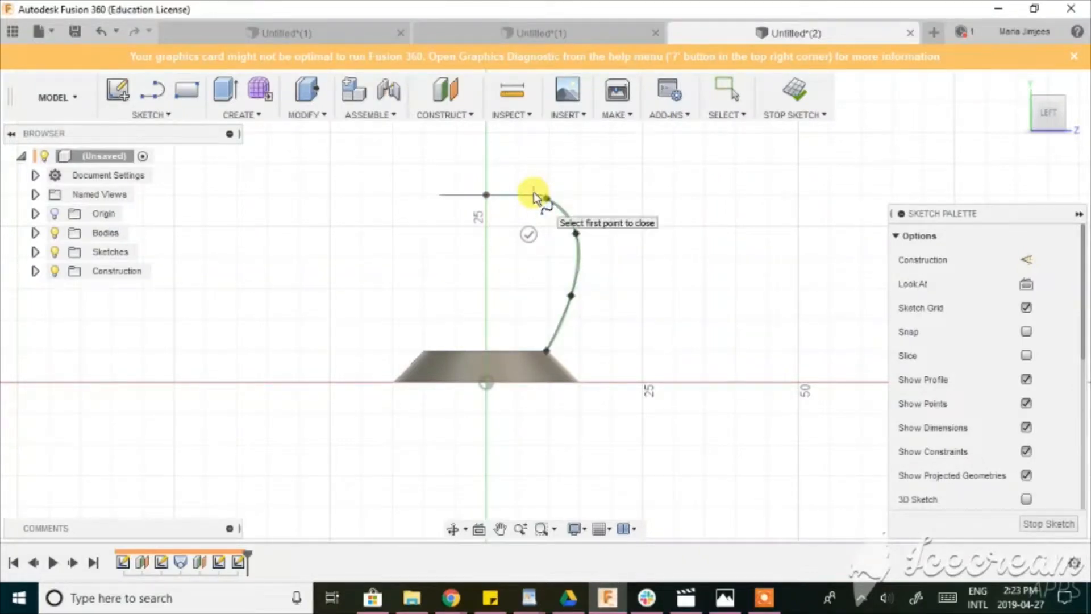
scroll(537, 197, up, 3)
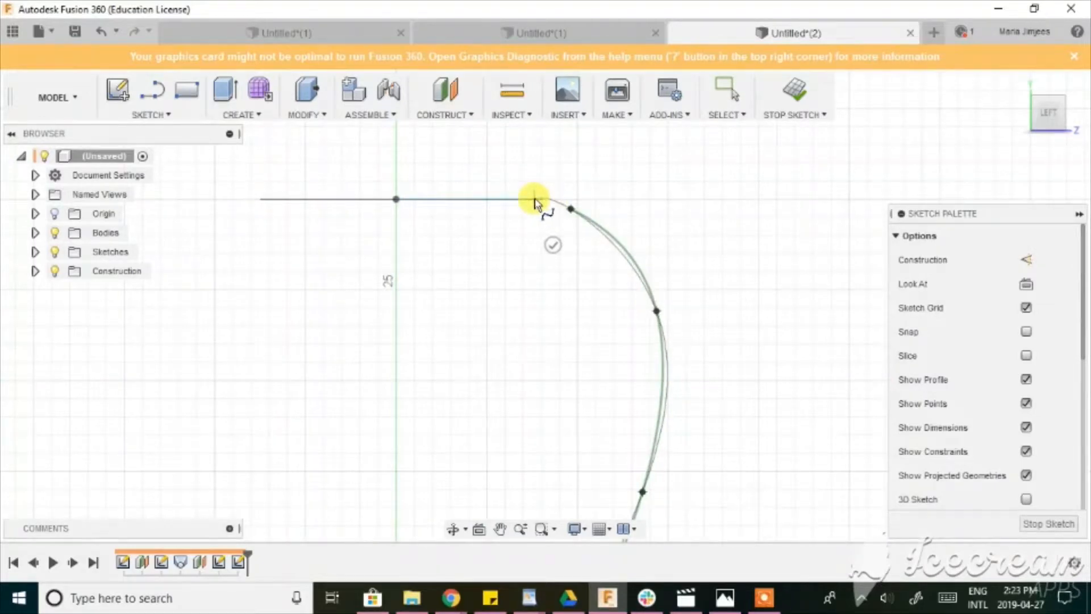
scroll(534, 201, up, 3)
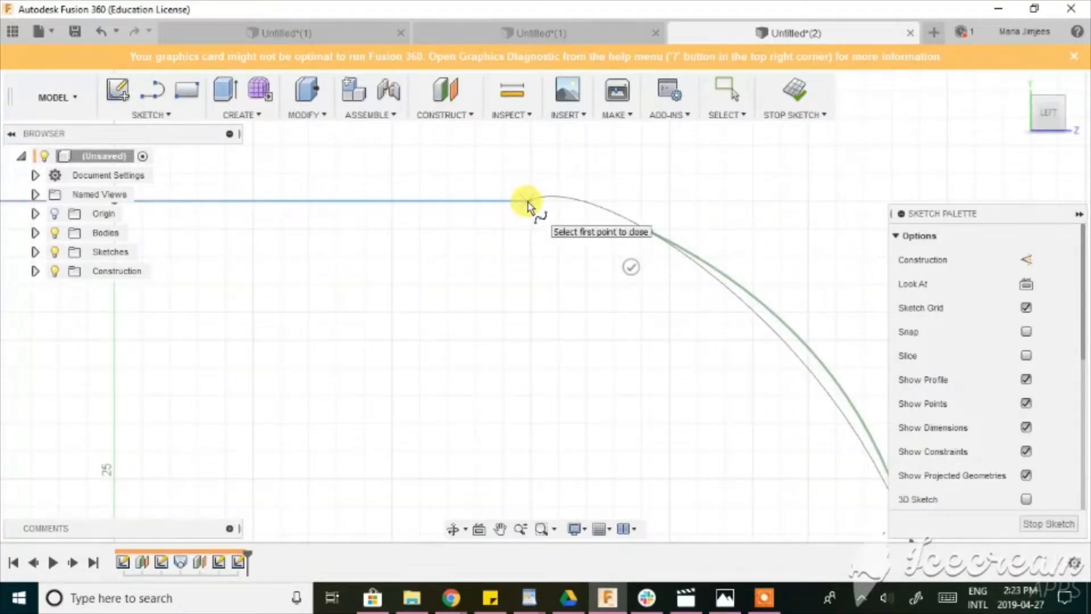
click(527, 206)
scroll(547, 287, down, 4)
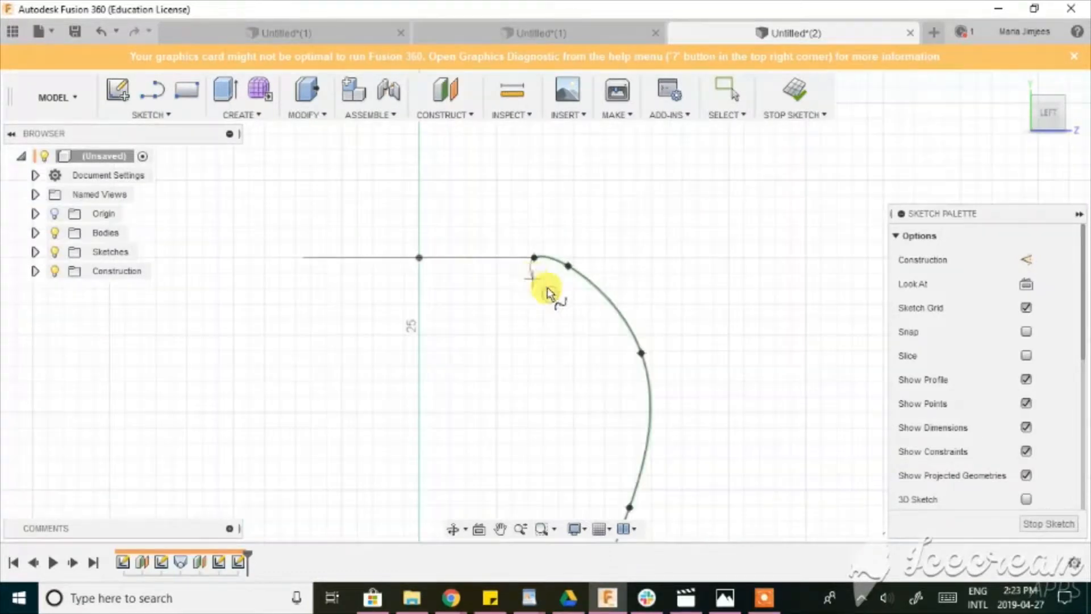
click(547, 294)
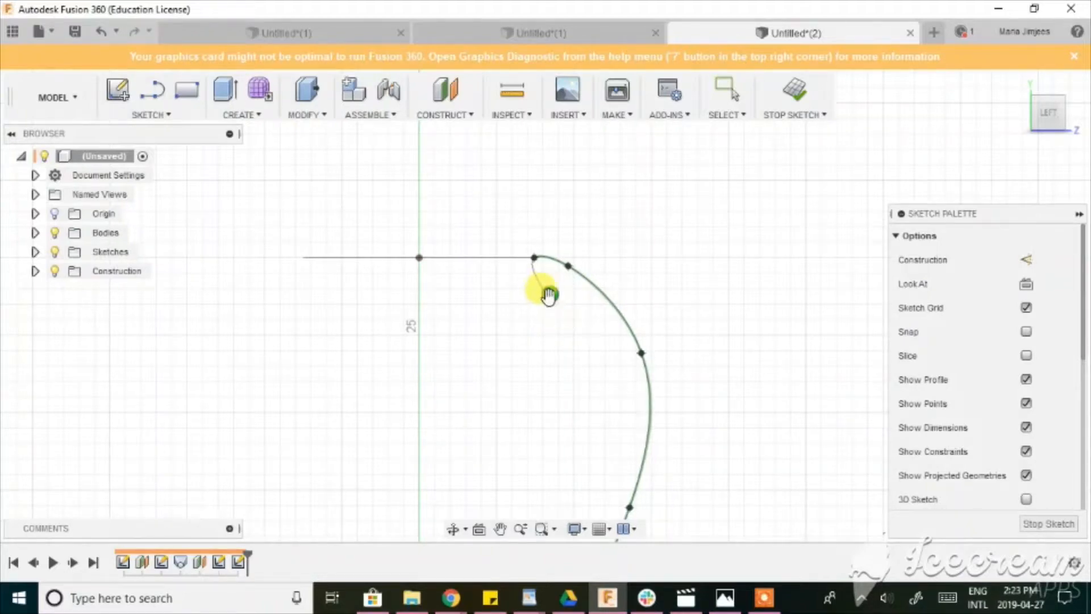
click(549, 294)
middle_drag(530, 360, 480, 256)
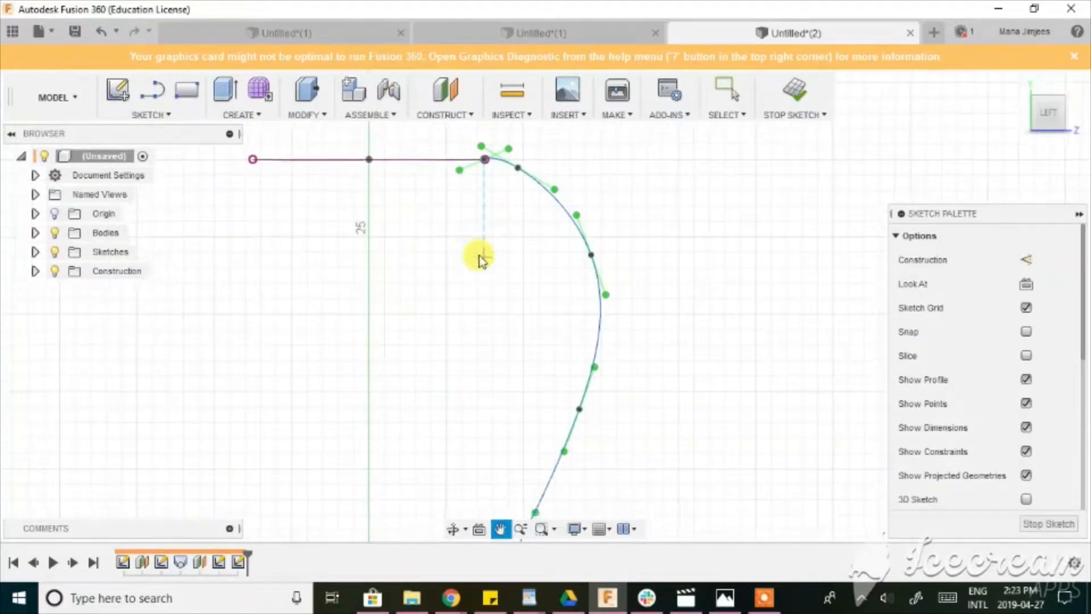
scroll(480, 257, down, 2)
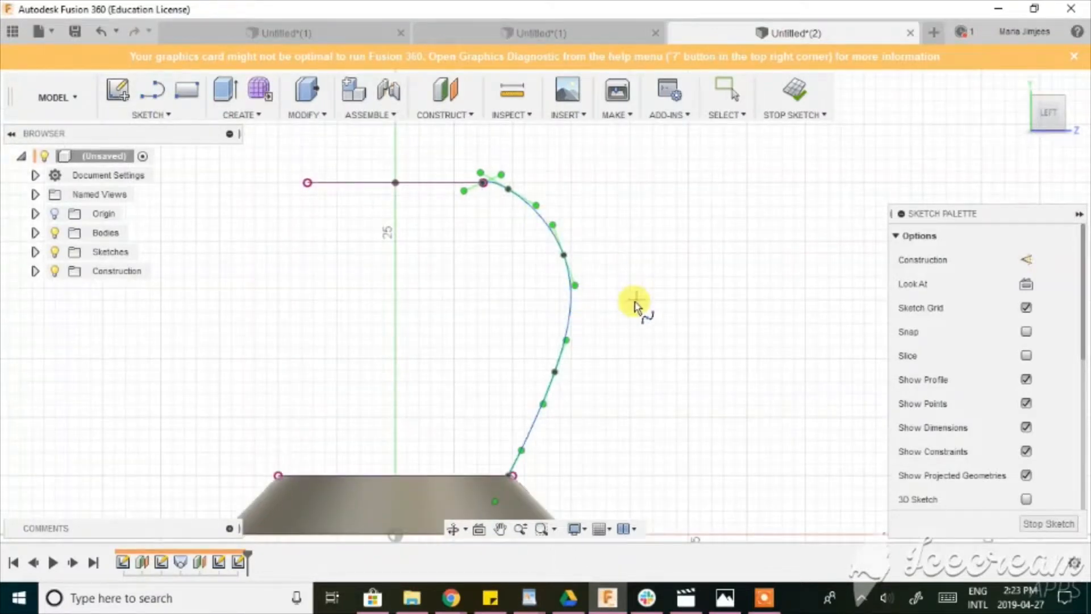
key(Escape)
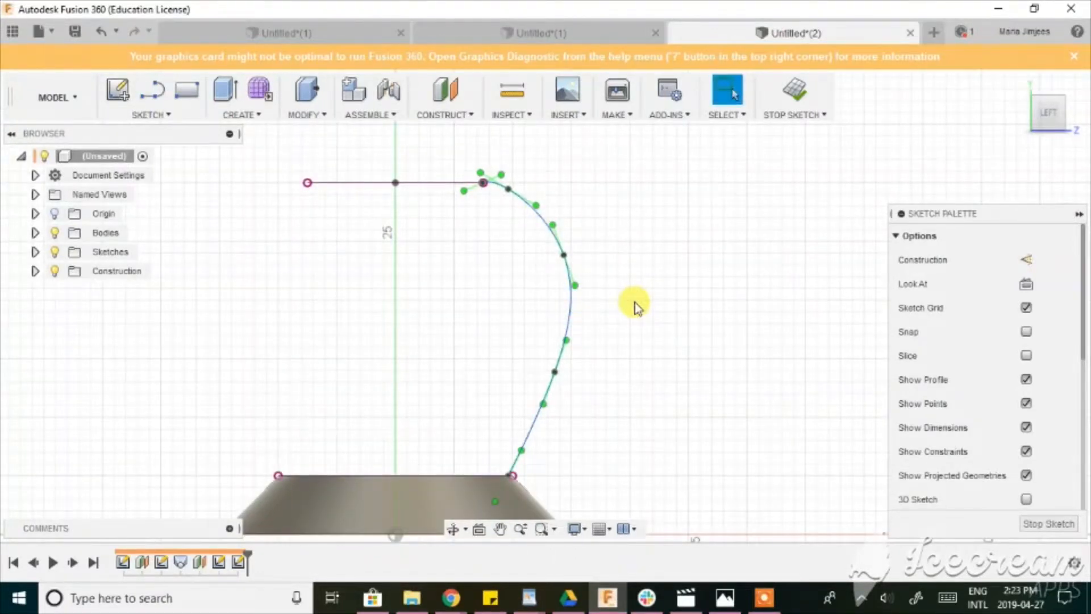
Reshape the spline into a soft S-curve by lowering its two upper intermediate fit points and moving the lowest one inward.
scroll(629, 330, down, 1)
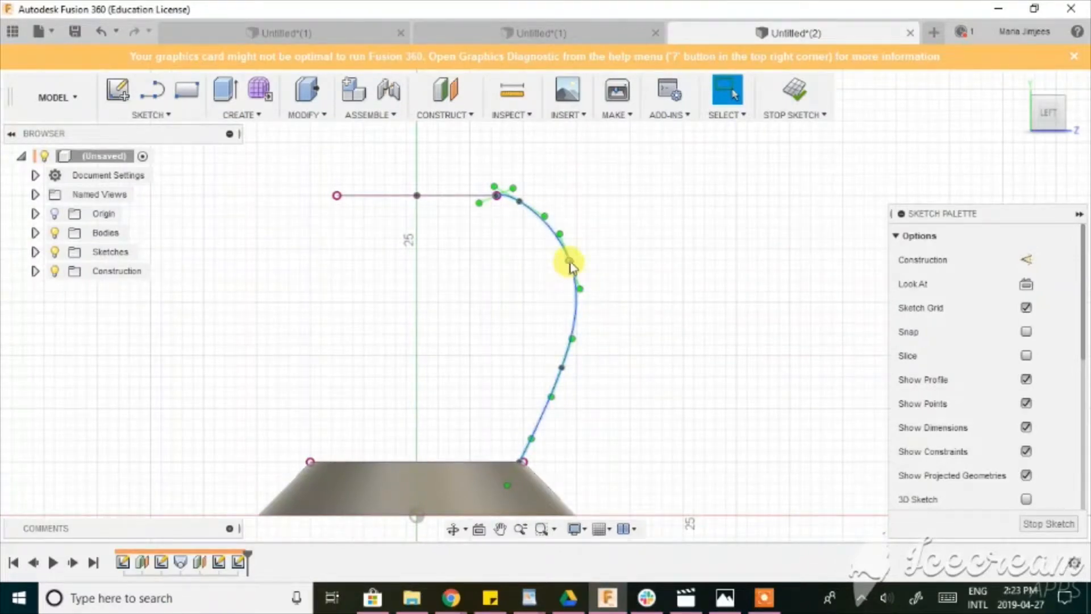
drag(571, 262, 567, 291)
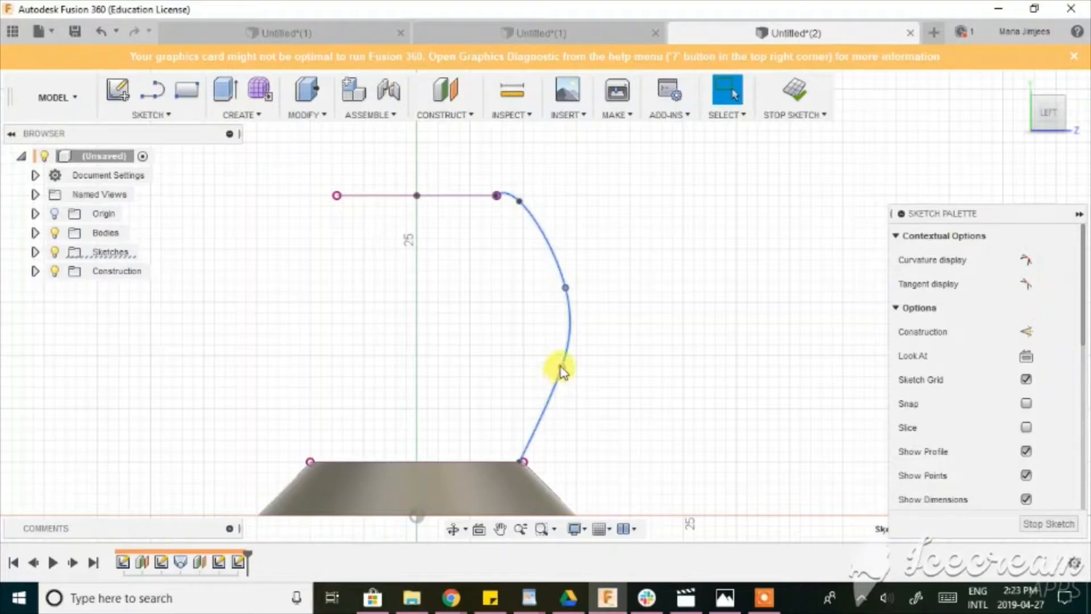
drag(560, 369, 545, 380)
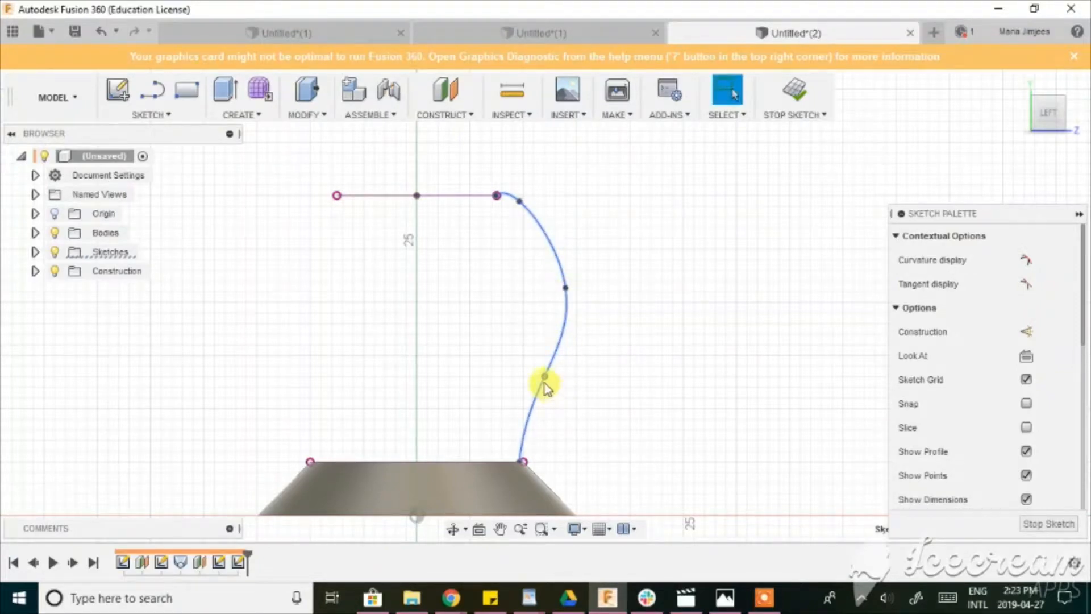
mouse_move(545, 380)
mouse_down()
mouse_move(521, 395)
mouse_move(522, 379)
mouse_move(542, 382)
mouse_up()
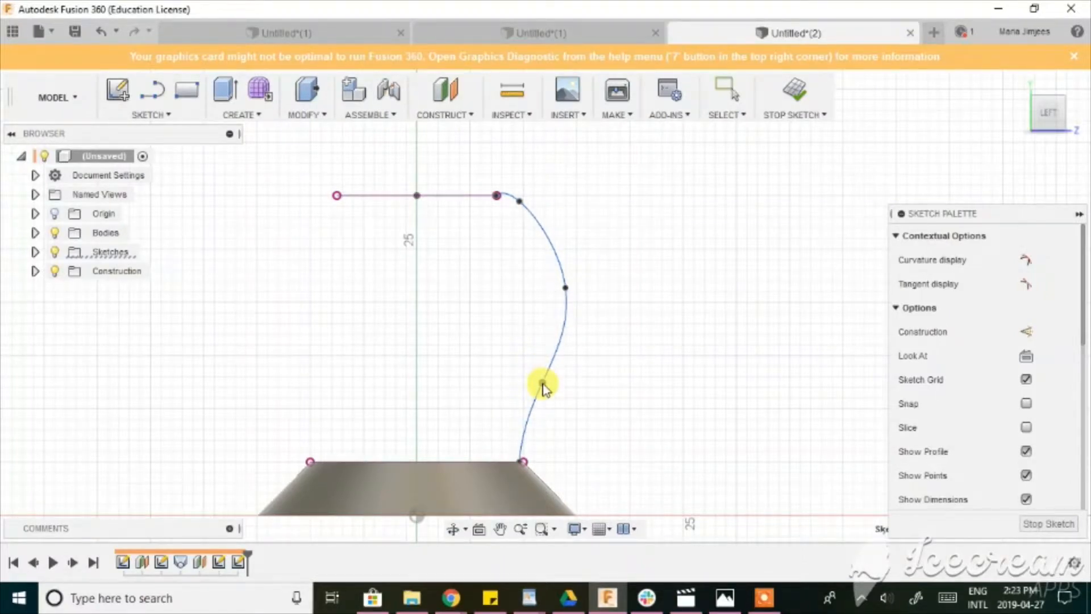
drag(521, 203, 519, 219)
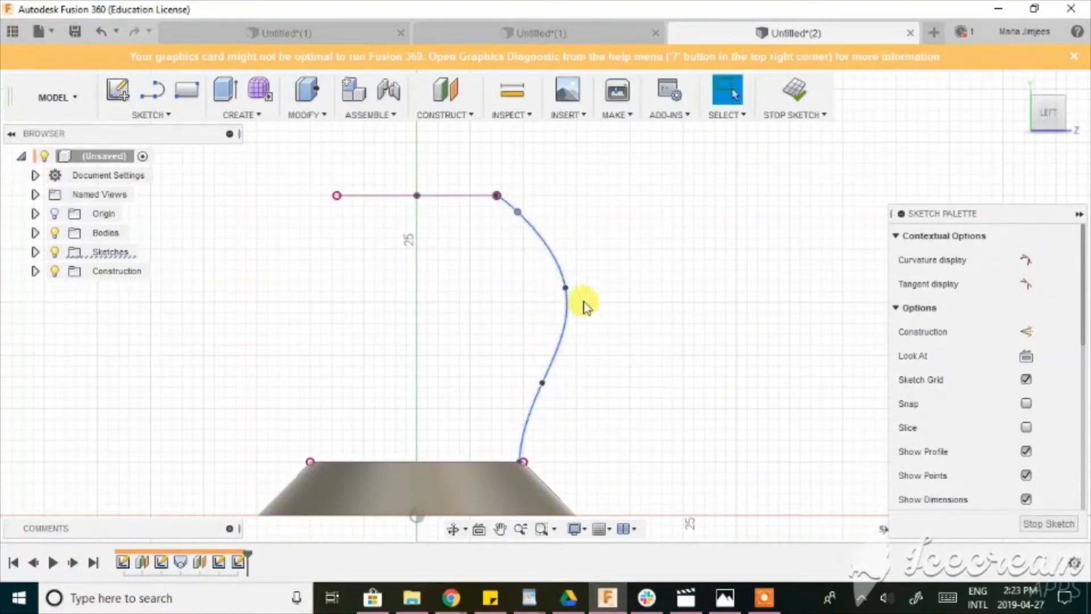
drag(541, 381, 548, 377)
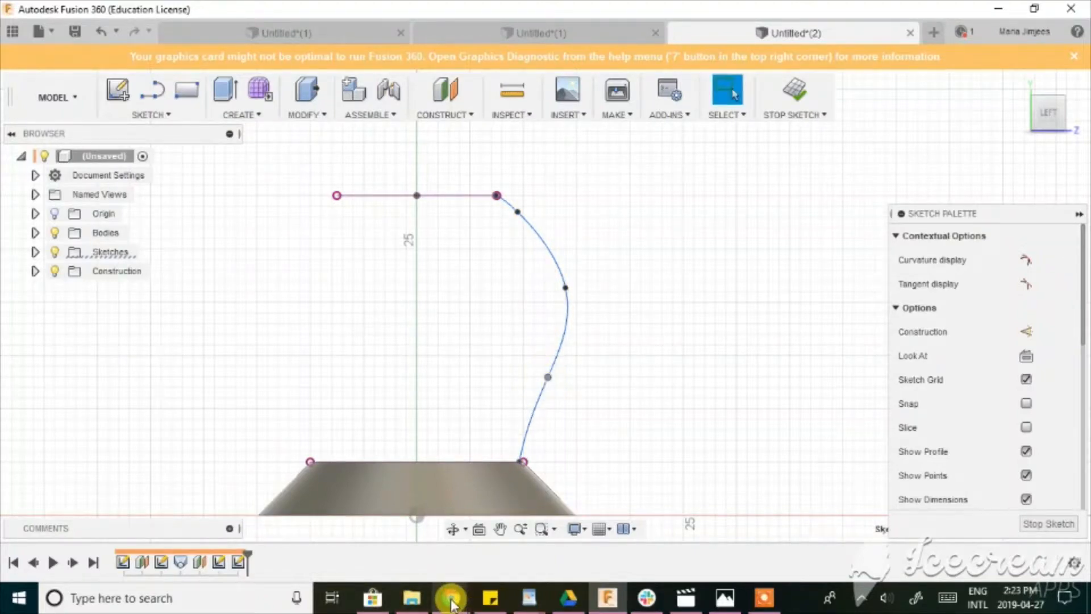
Switch to Chrome to compare the profile with the reference table lamp image, and return to Fusion 360.
mouse_move(451, 602)
click(329, 534)
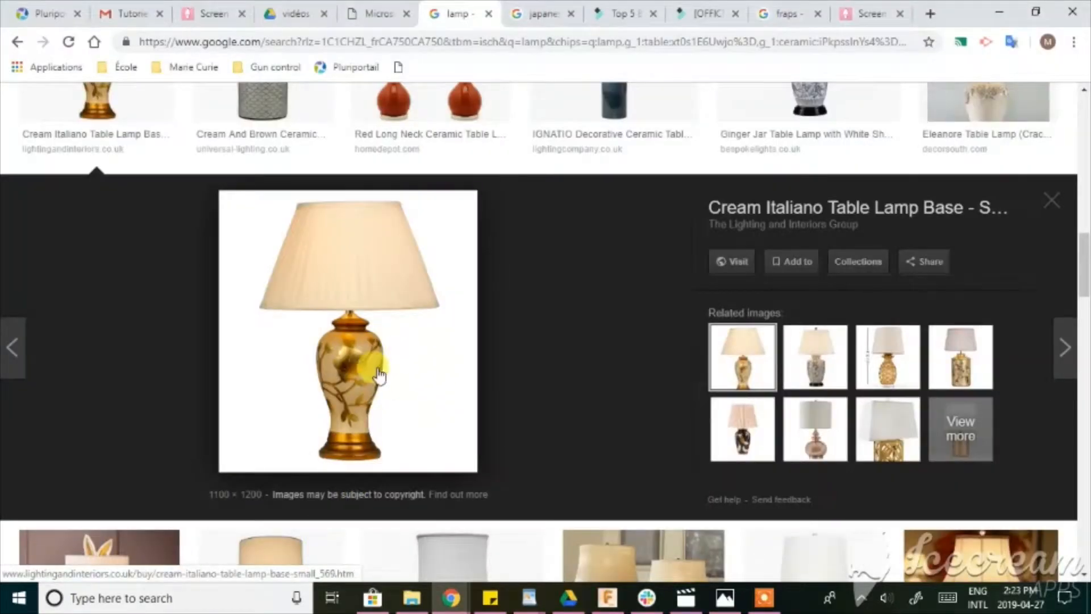
click(607, 598)
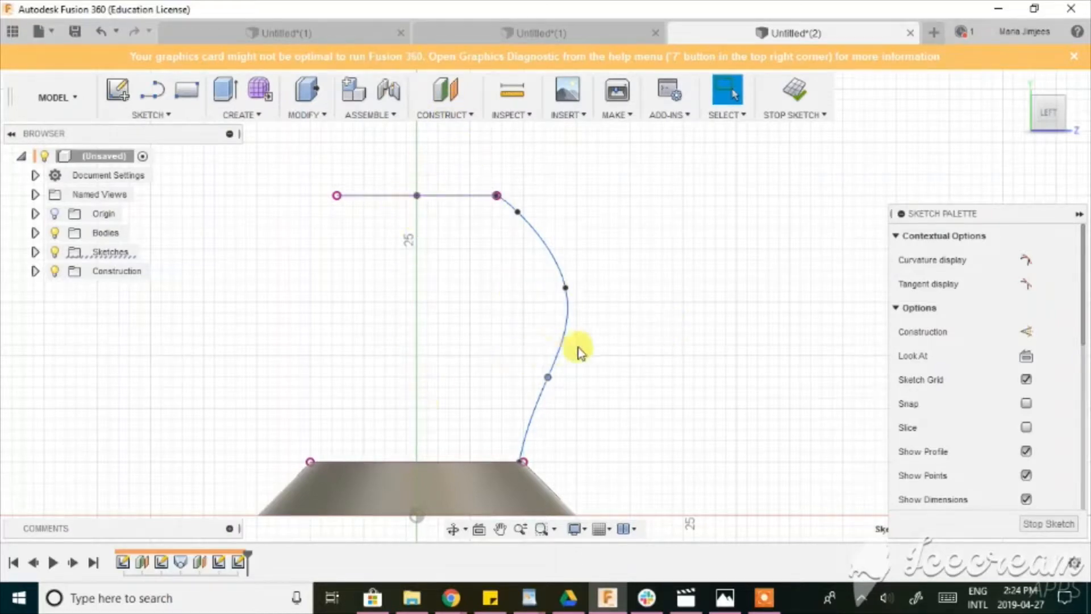
Close the lamp body profile with a vertical line from the upper circle's centre to the centre of the foot's top, and finish the sketch.
key(l)
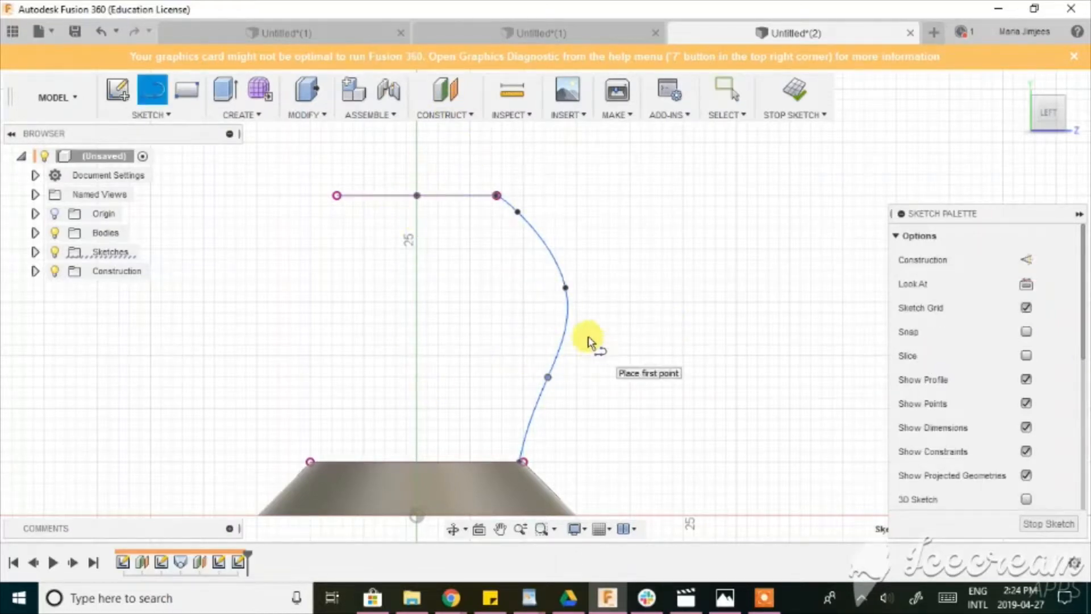
click(418, 196)
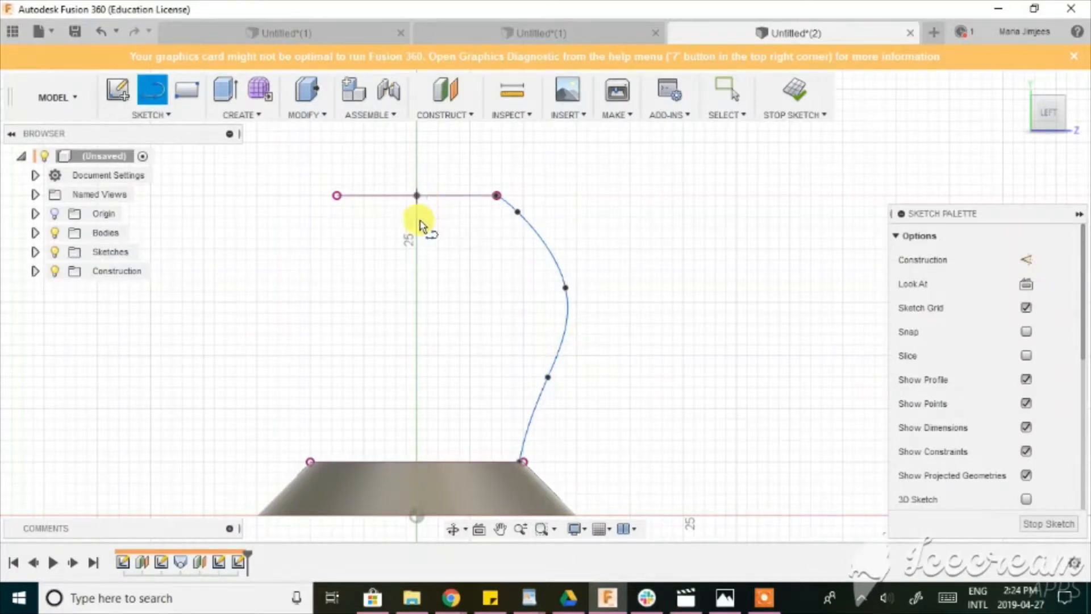
click(417, 462)
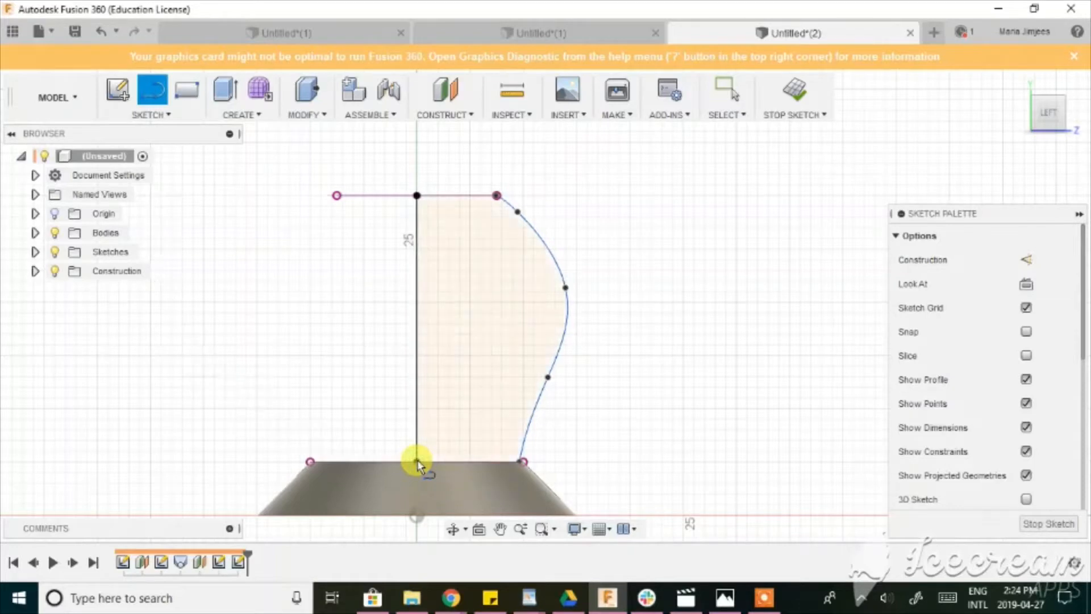
key(Escape)
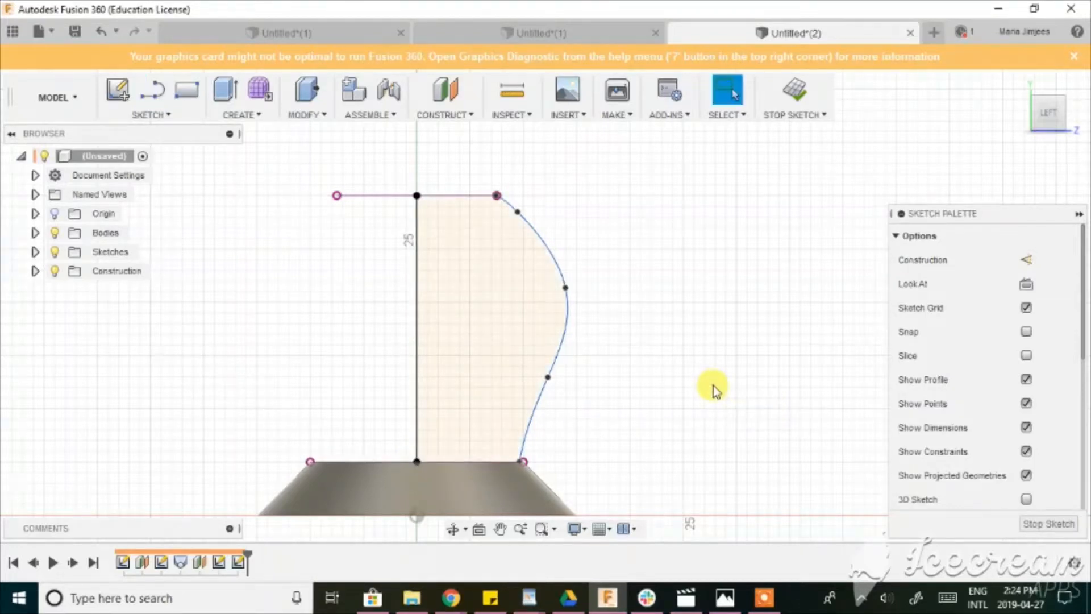
click(1052, 527)
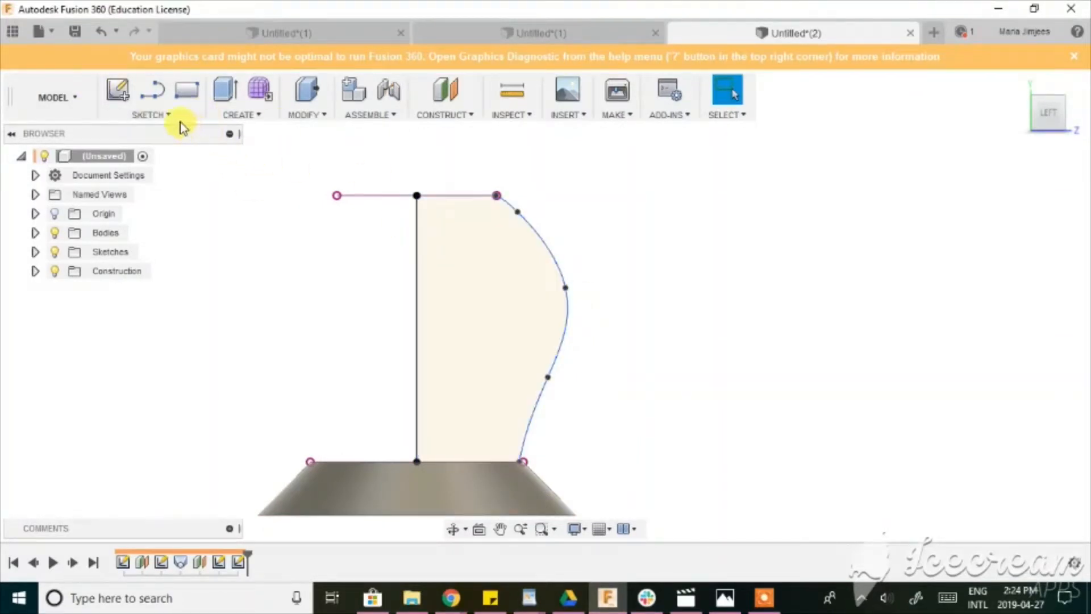
Revolve the closed spline profile 360 degrees around the vertical centre line, joining it to the foot.
middle_drag(620, 407, 673, 393)
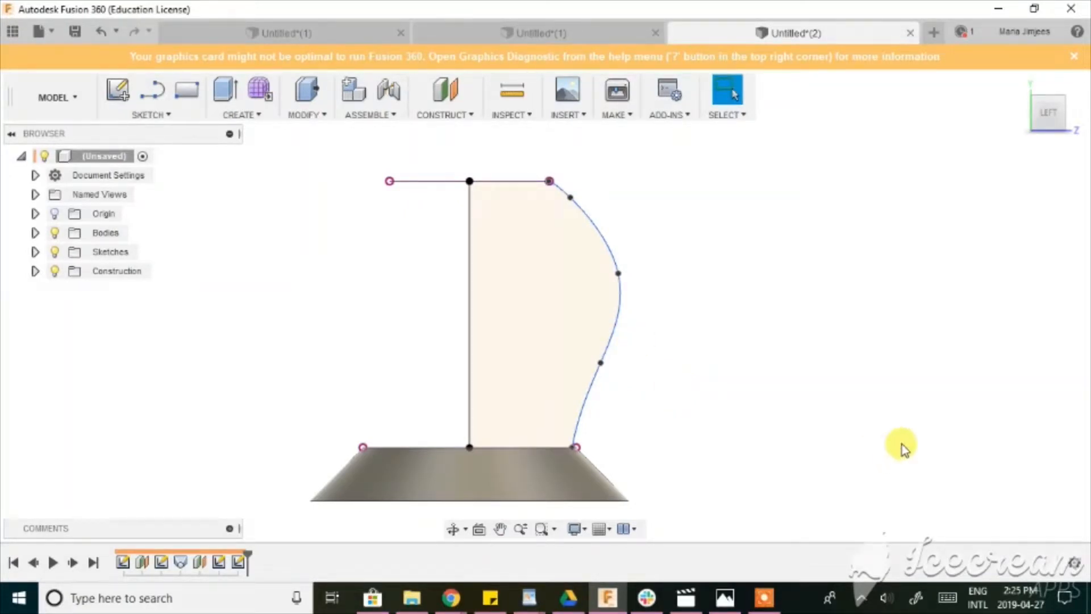
key(s)
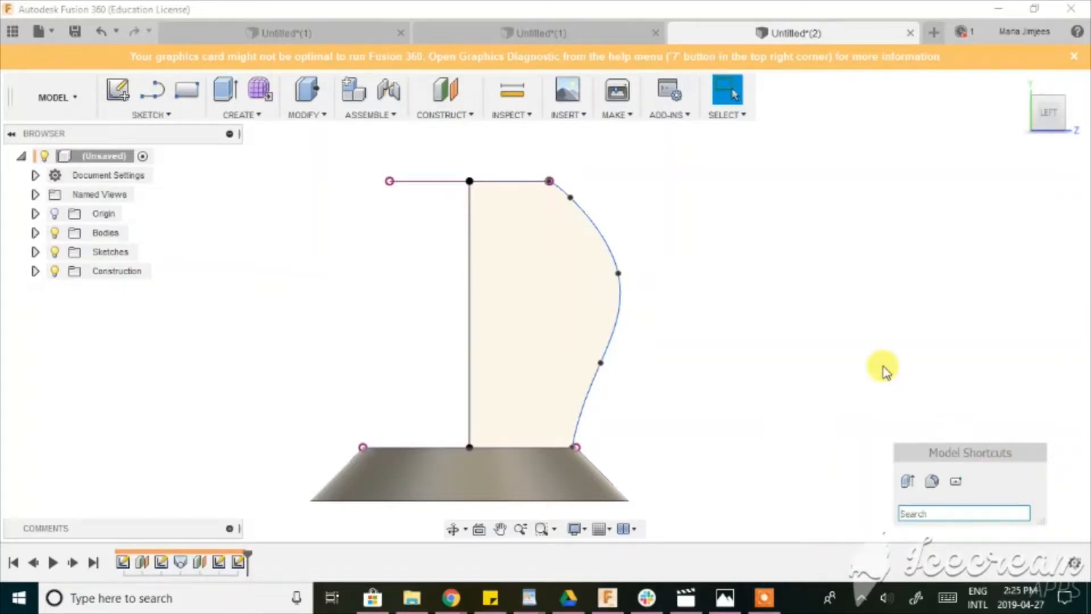
text(revolve)
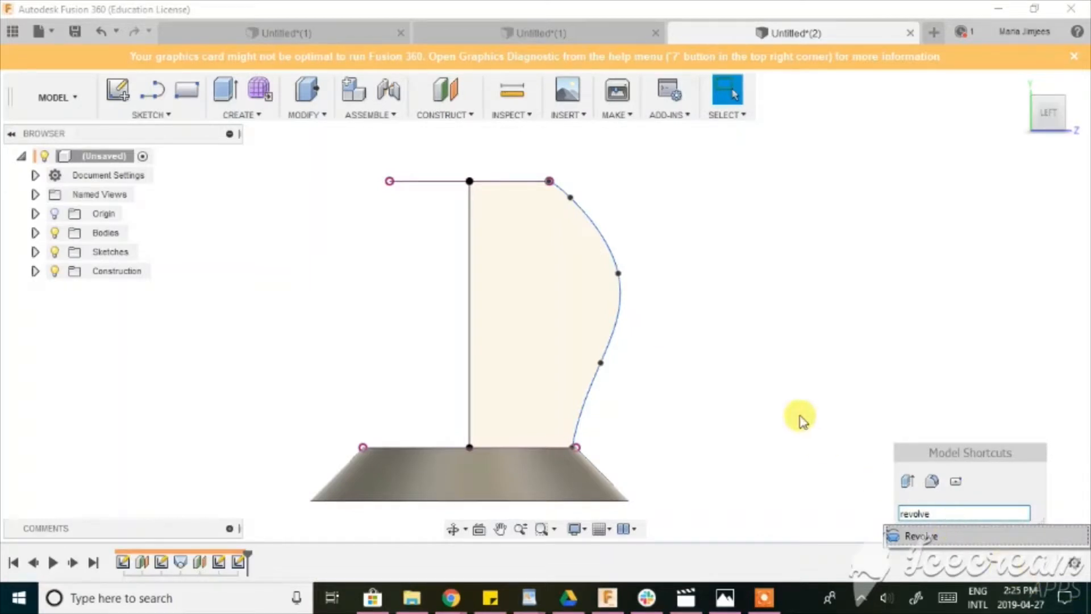
key(Return)
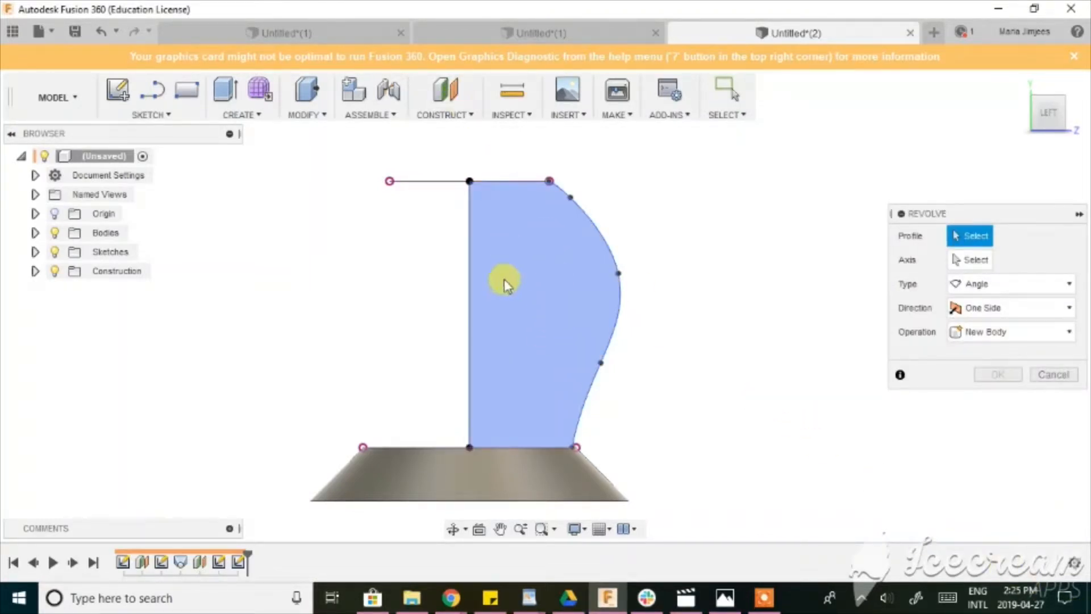
click(550, 280)
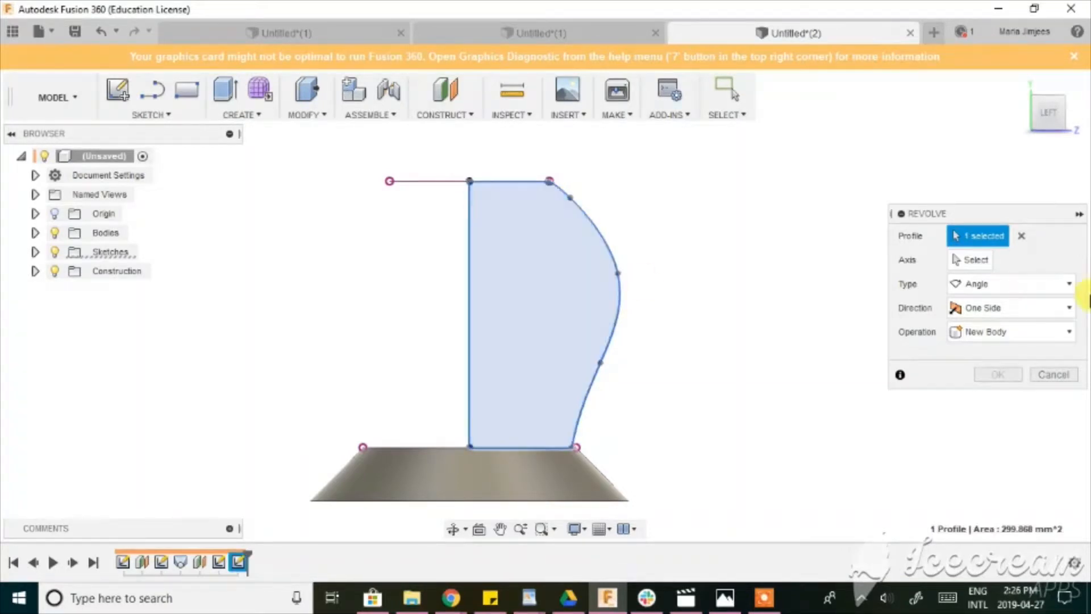
click(988, 260)
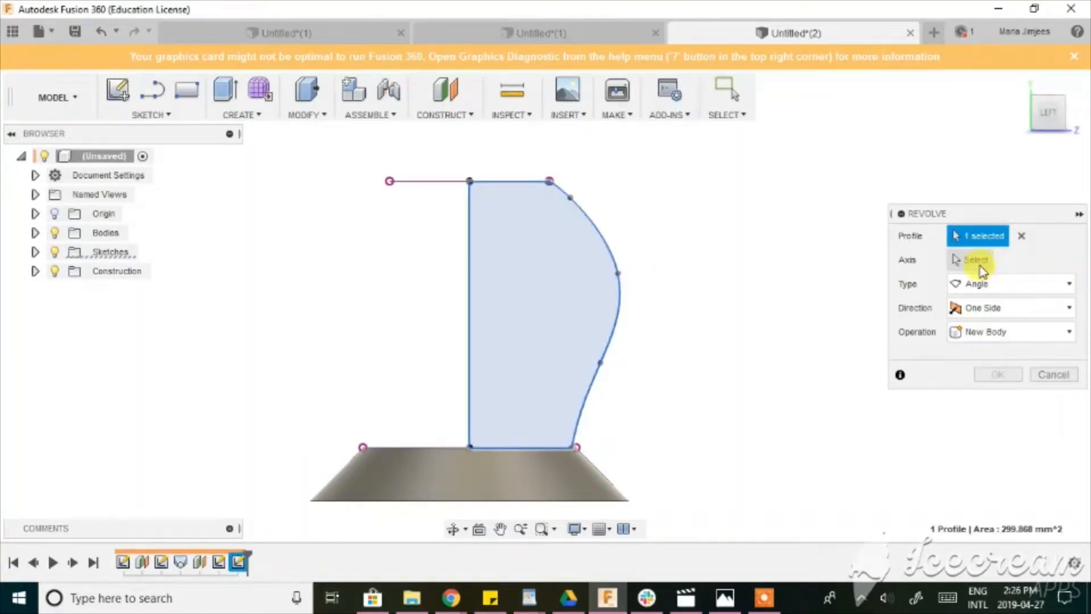
click(469, 302)
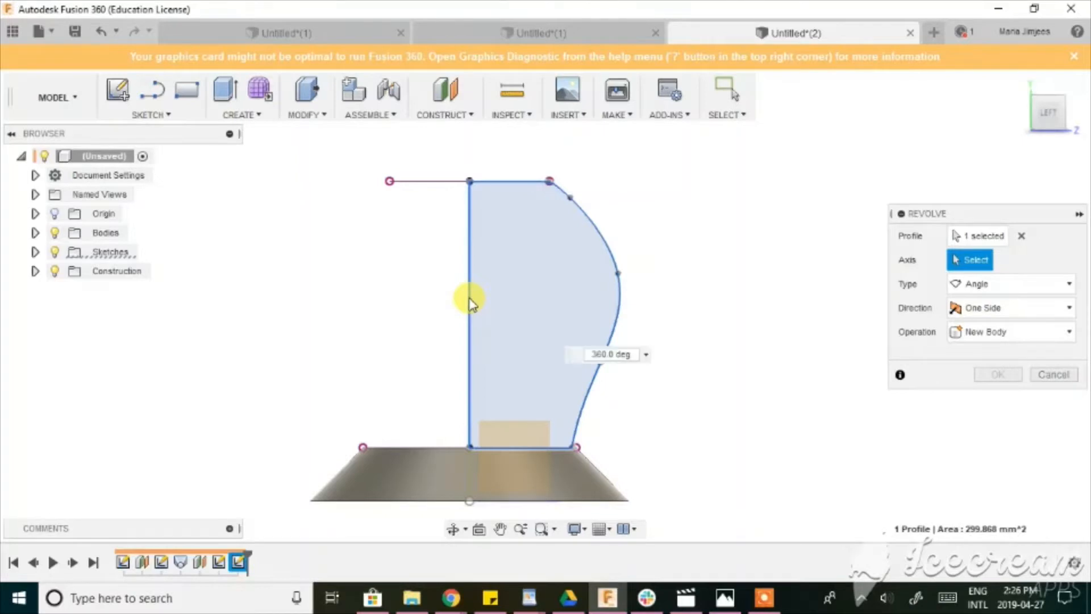
scroll(688, 327, down, 1)
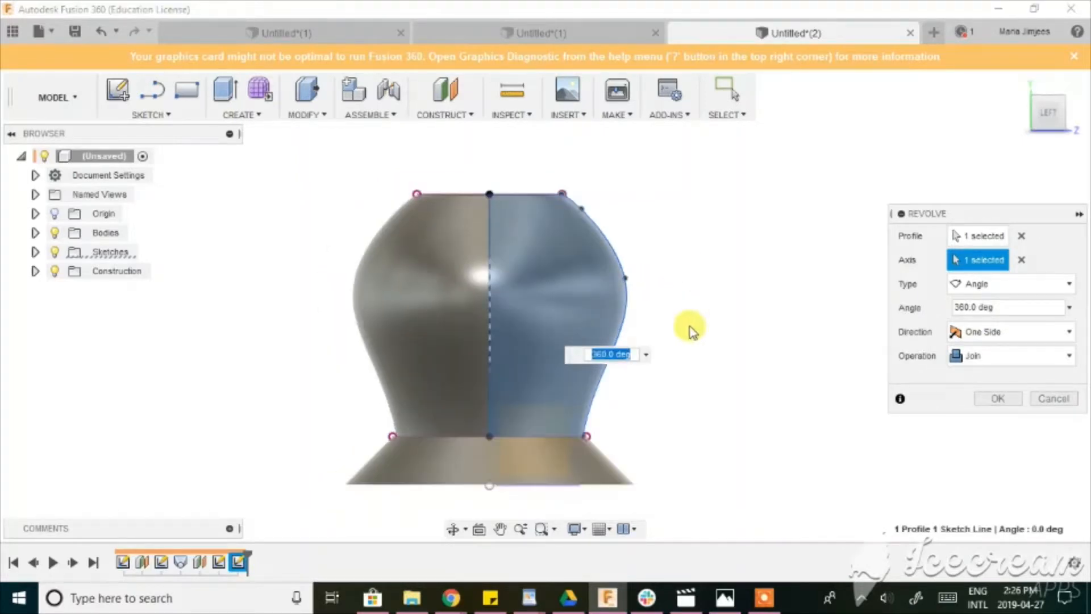
click(455, 529)
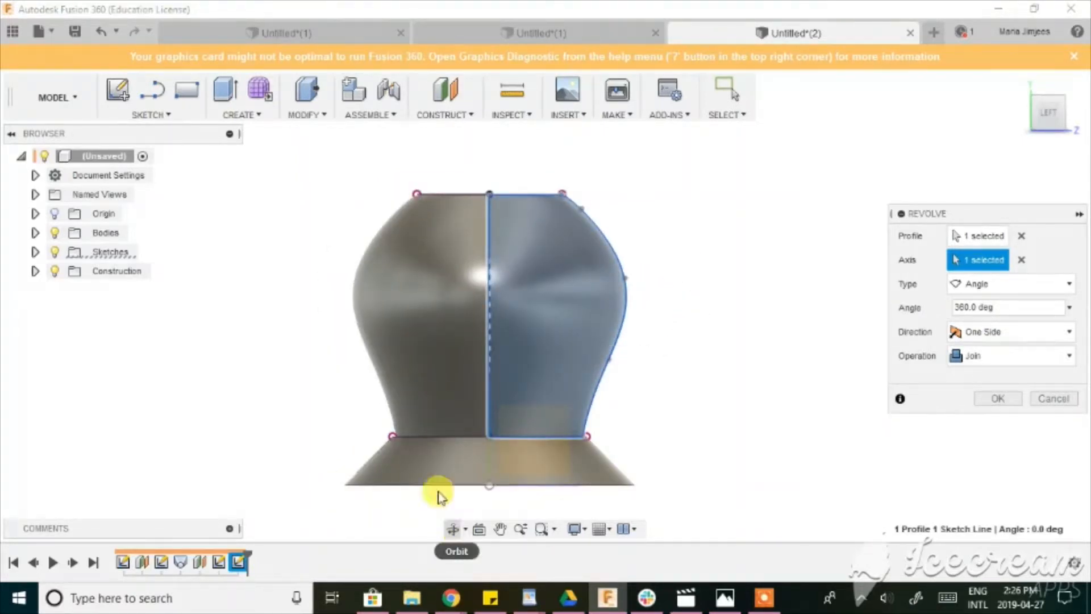
drag(438, 494, 498, 287)
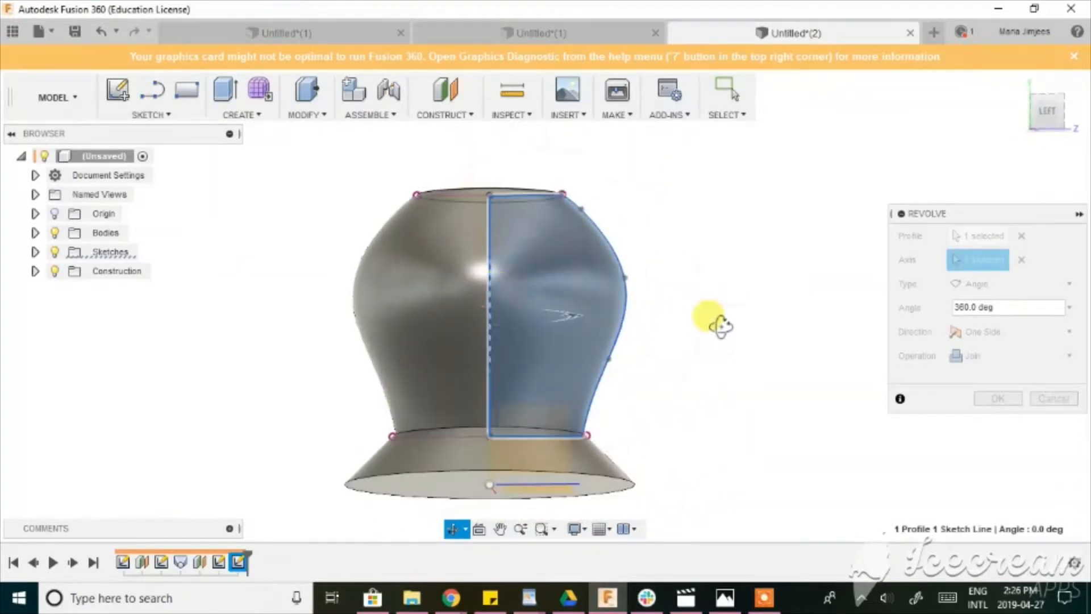
drag(721, 322, 726, 365)
key(Escape)
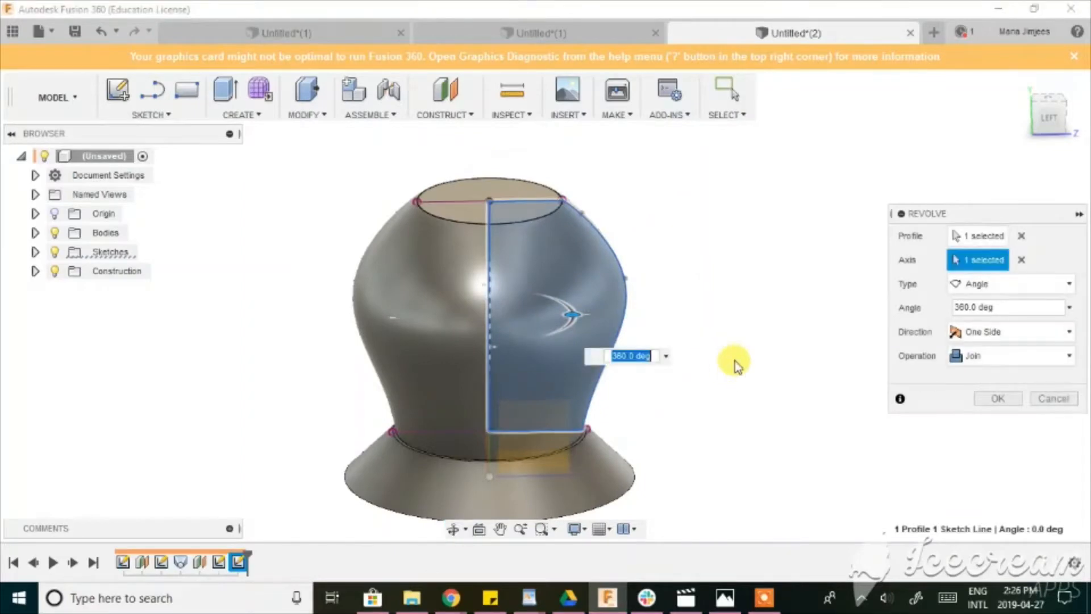
click(982, 398)
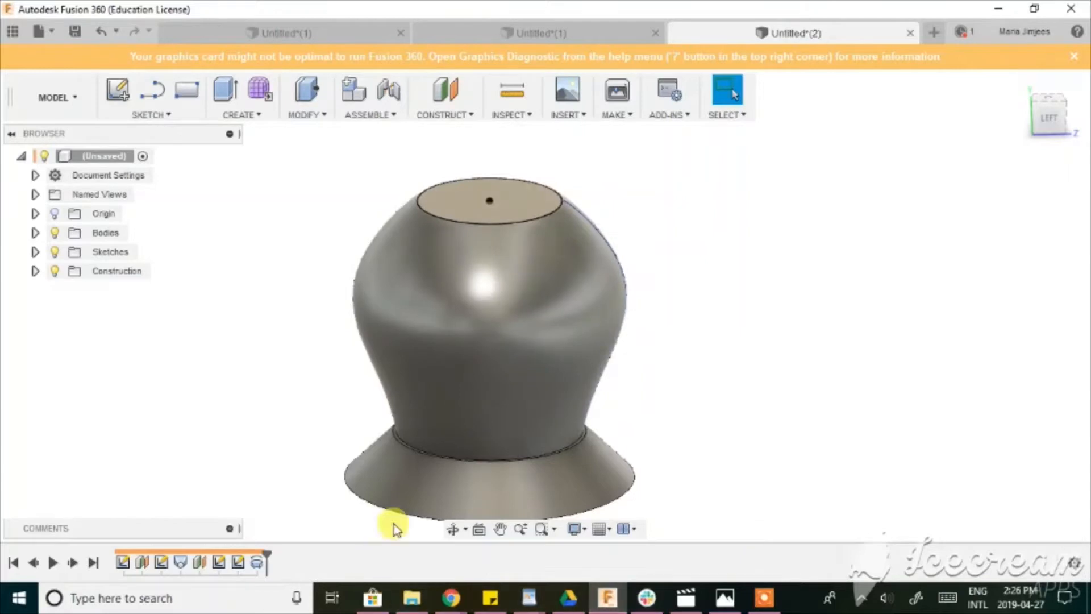
click(453, 529)
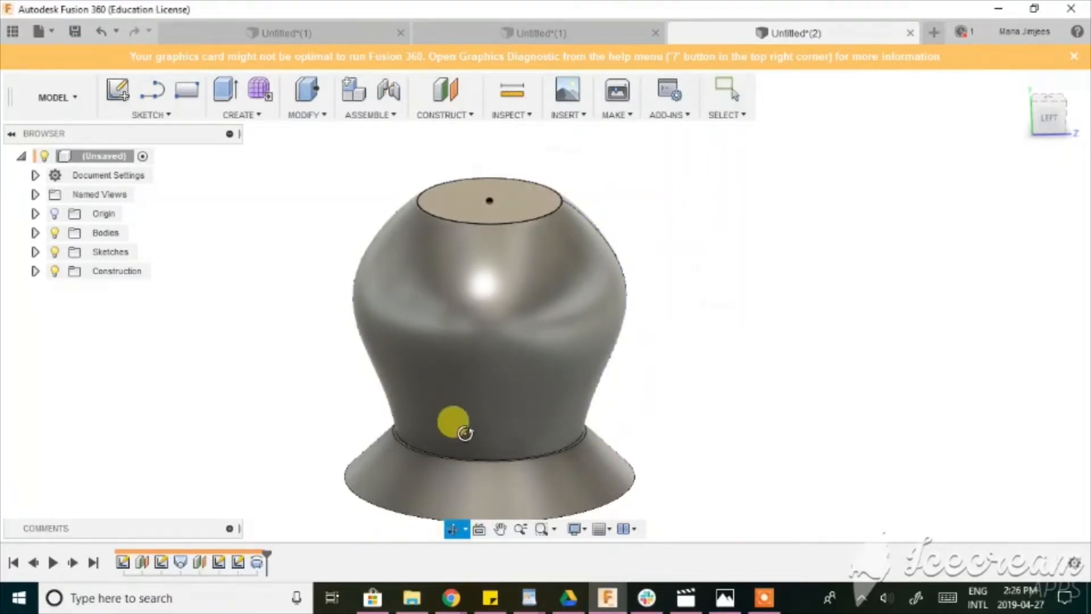
drag(456, 424, 449, 483)
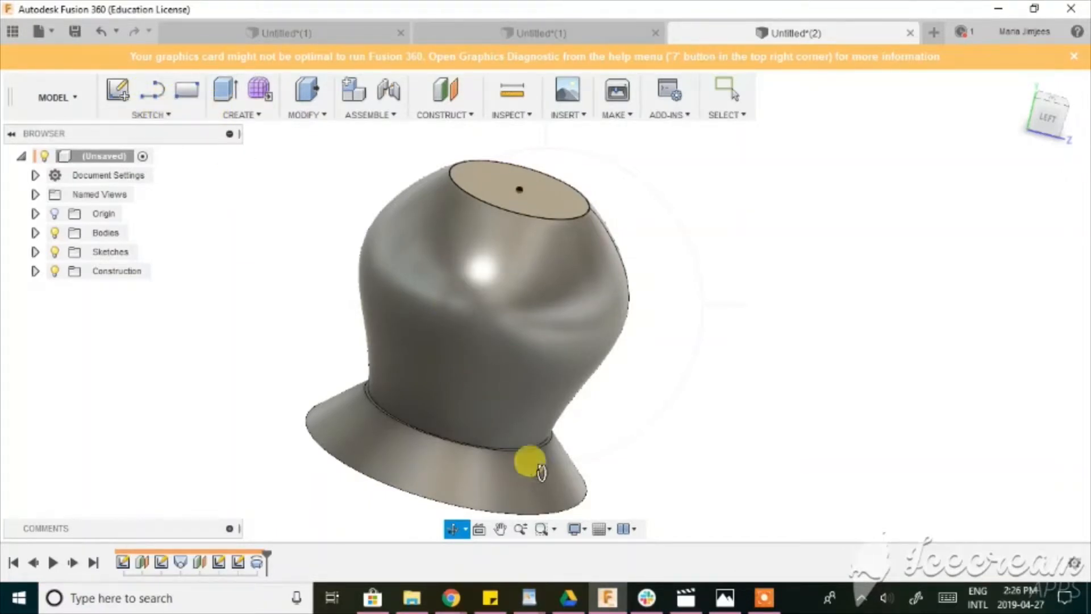
shift+middle_drag(541, 472, 550, 401)
scroll(716, 380, down, 1)
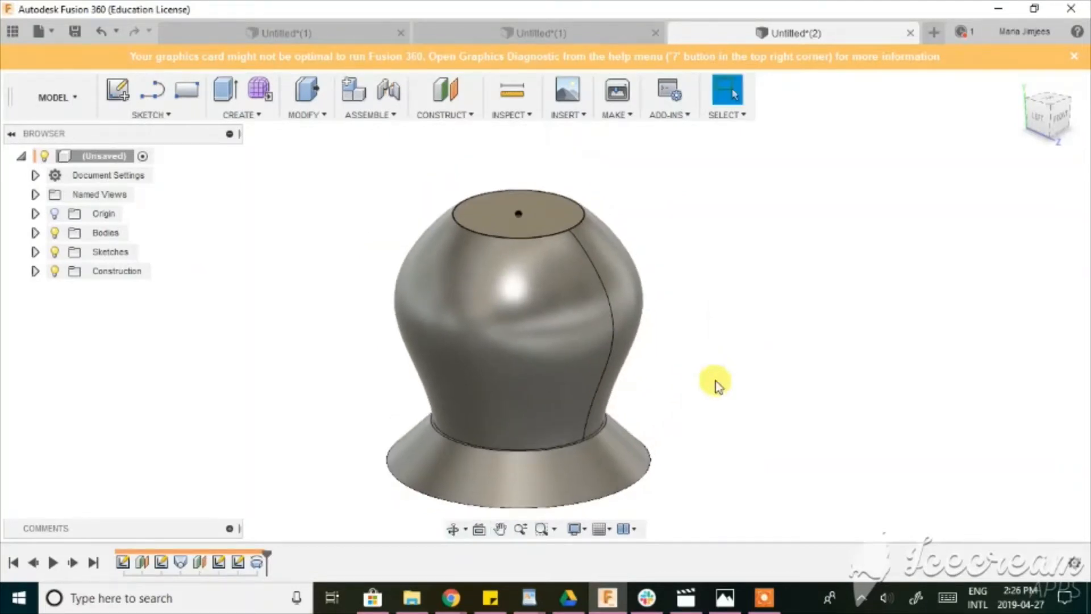
In a new design, sketch a center rectangle about 65 by 45 mm at the origin on the vertical plane facing the right view.
click(933, 42)
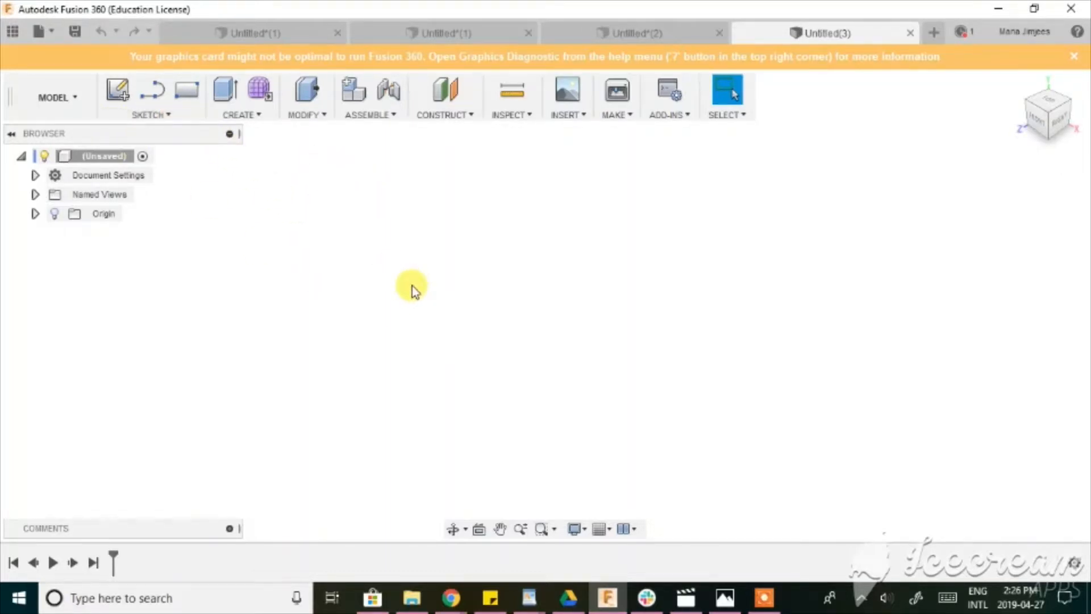
key(r)
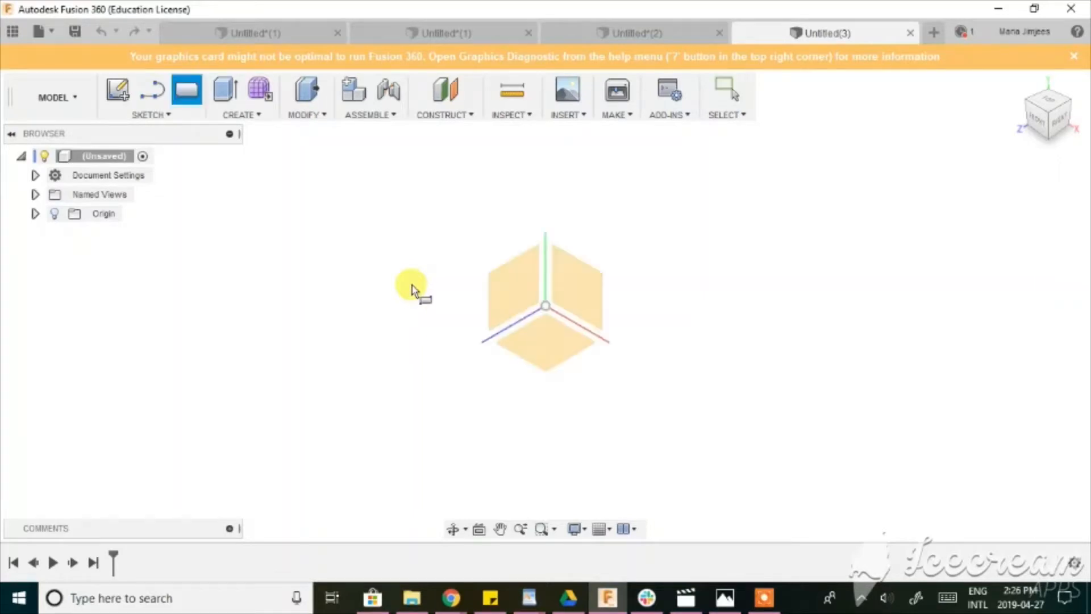
click(518, 300)
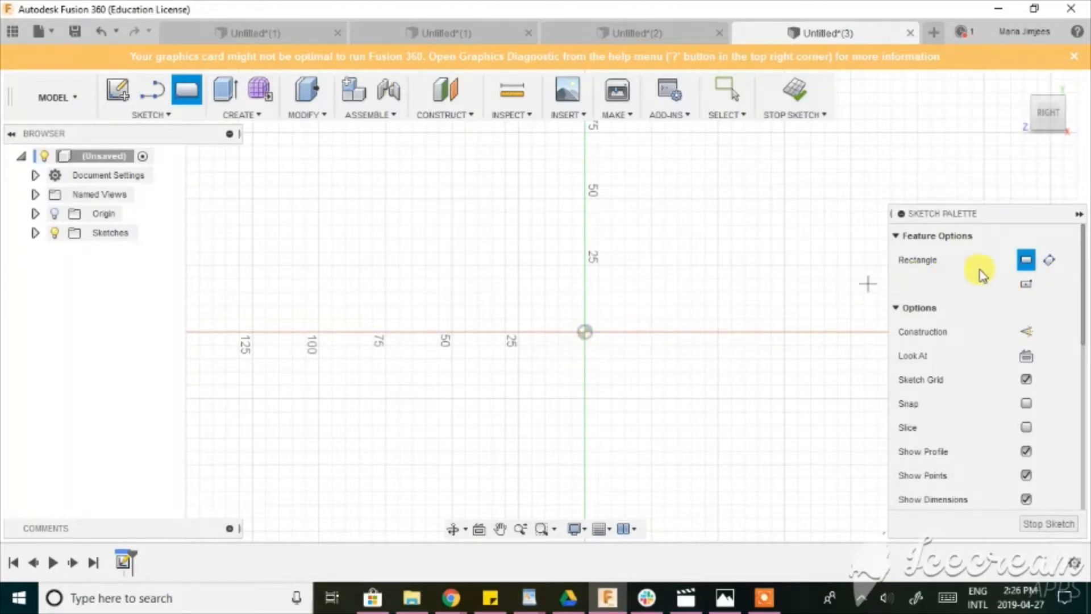
click(1025, 283)
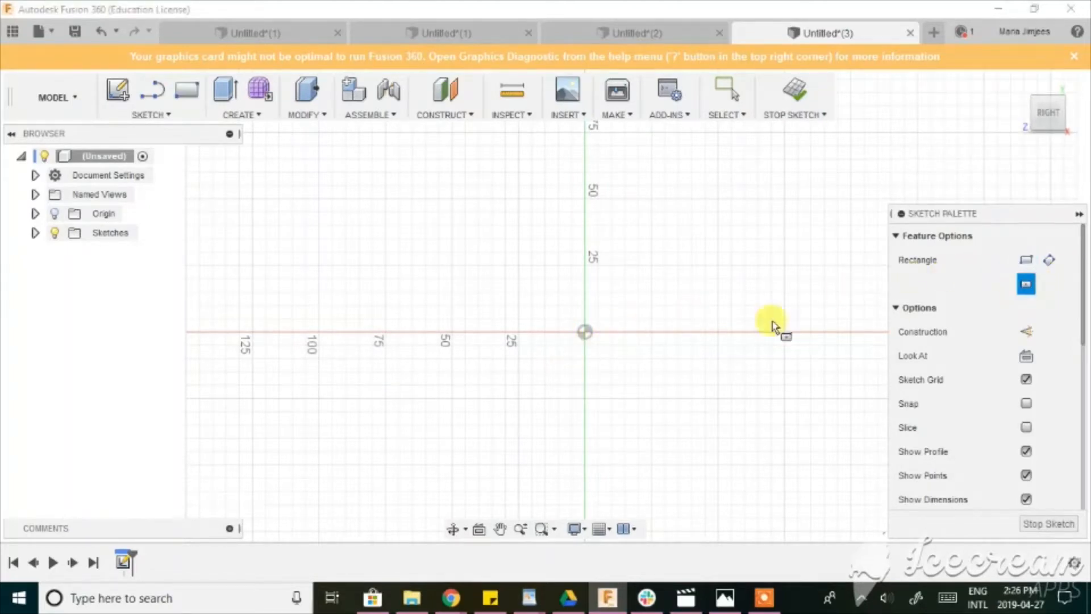
click(586, 332)
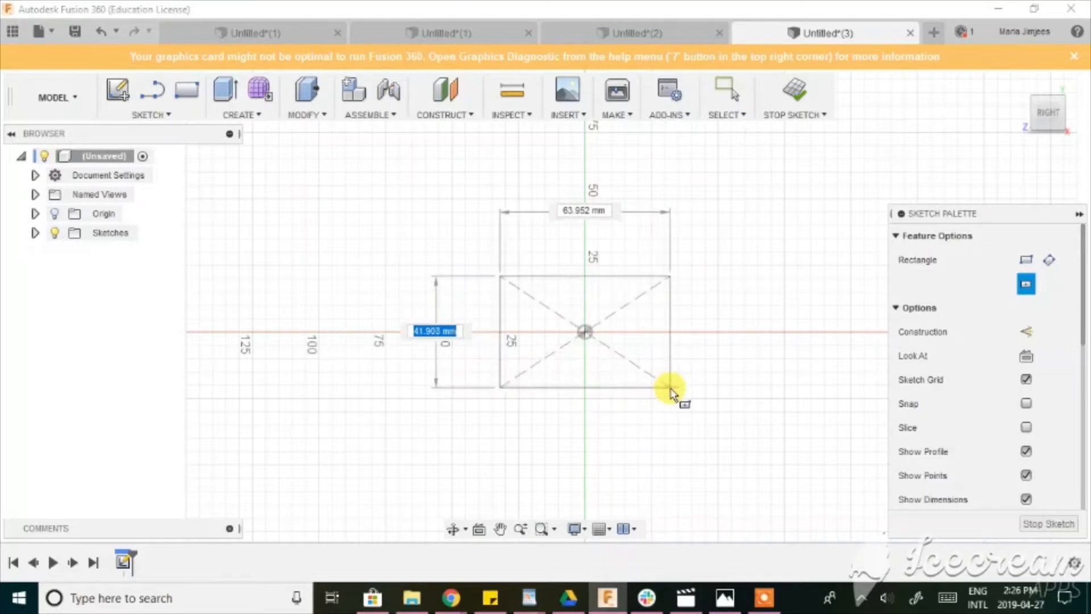
click(672, 392)
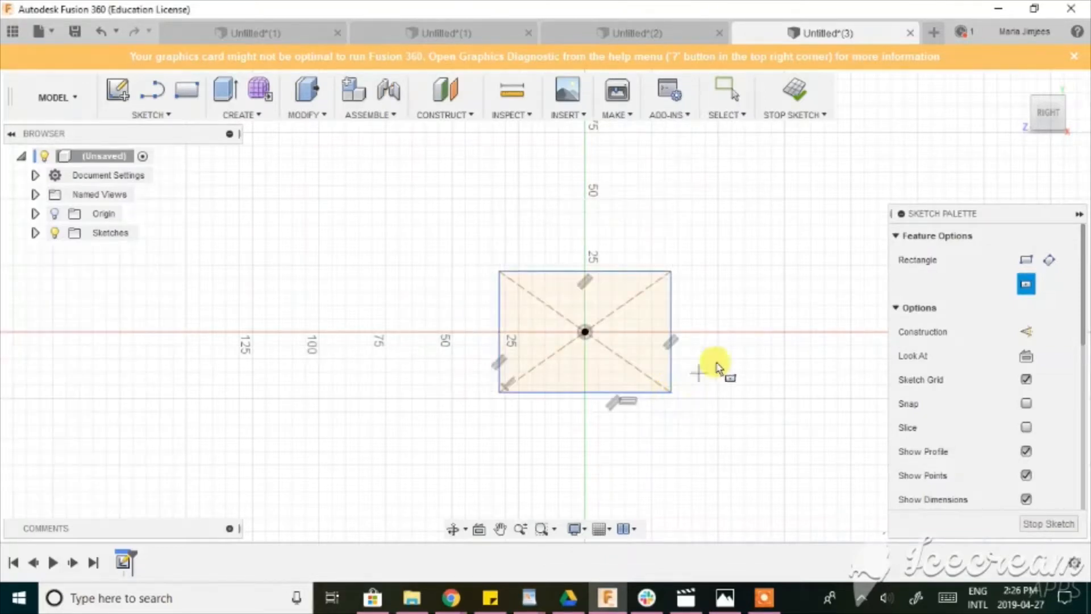
click(1044, 523)
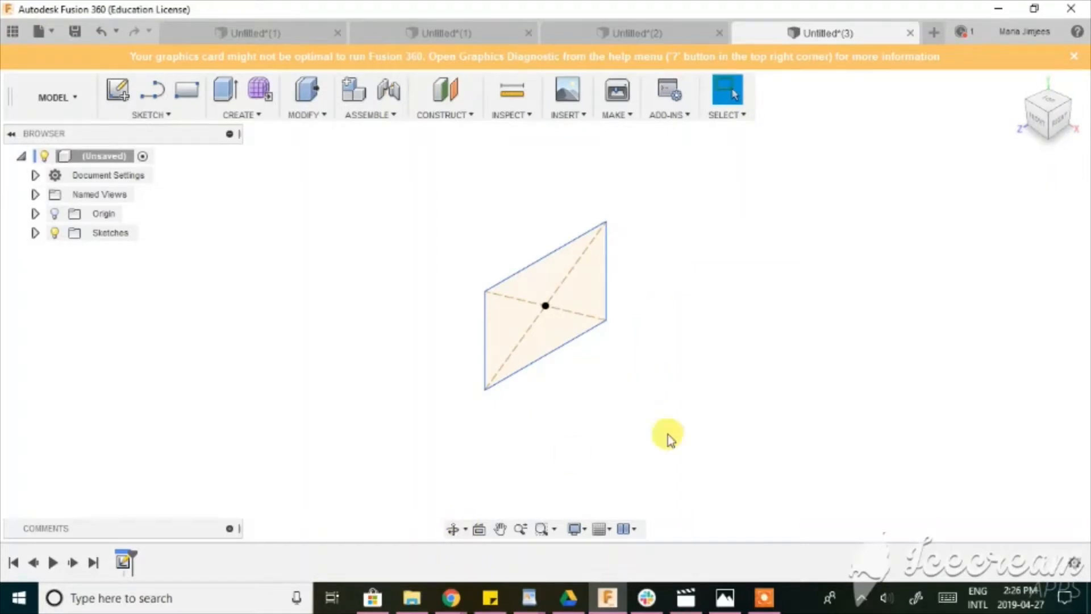
Create a construction plane offset 65 mm from the rectangle profile along the positive X direction.
click(446, 90)
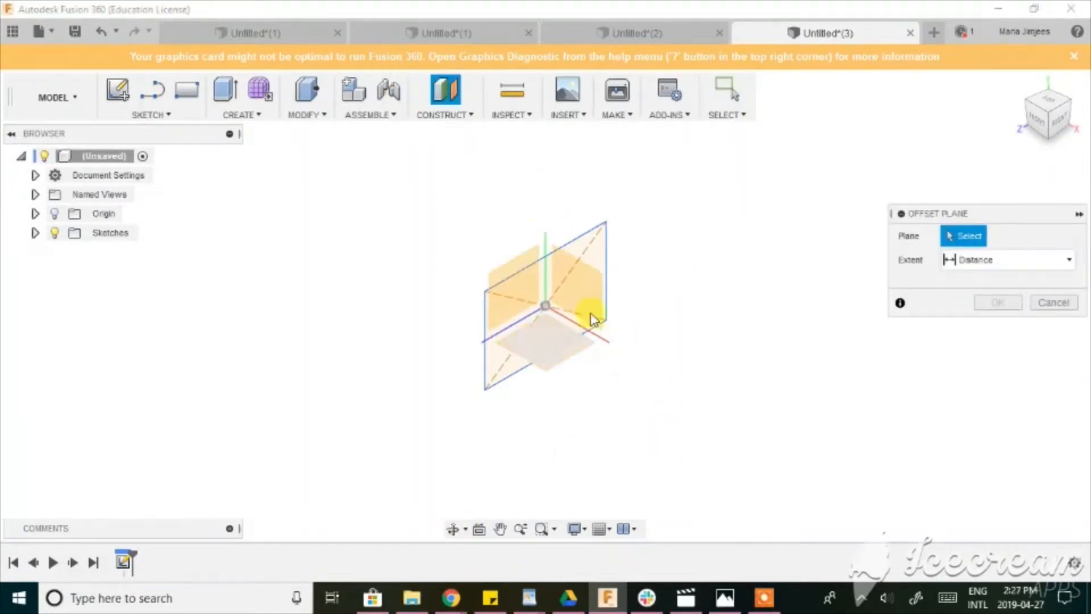
click(587, 273)
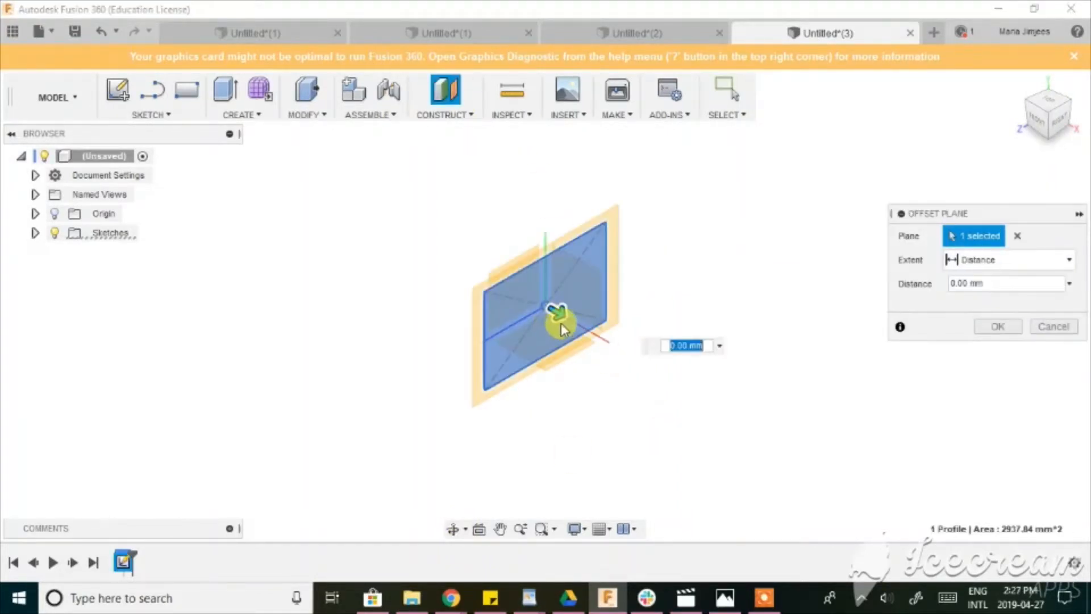
drag(609, 347, 680, 390)
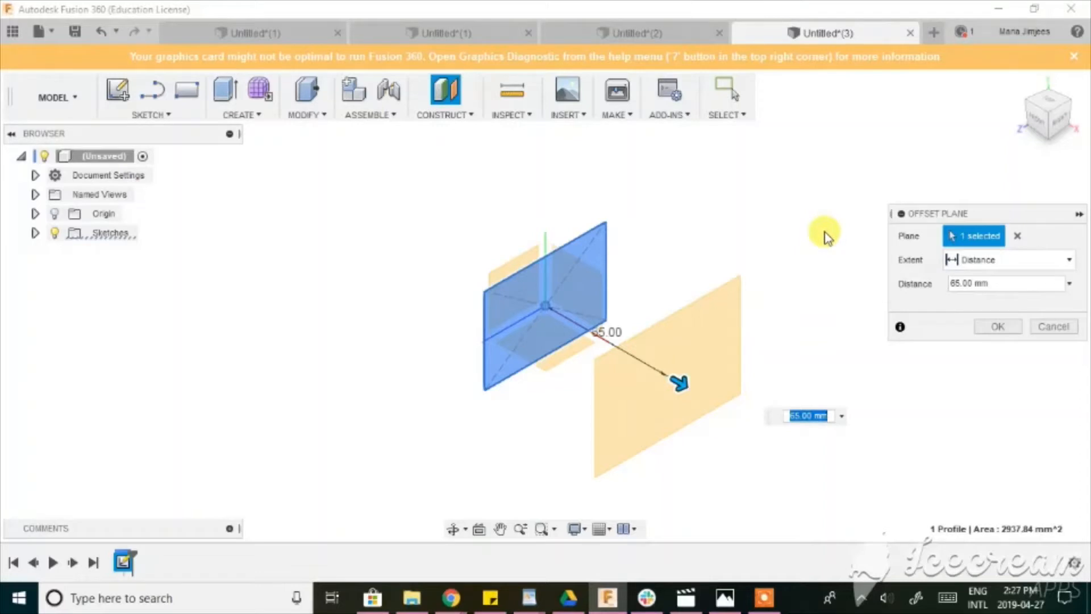
key(Return)
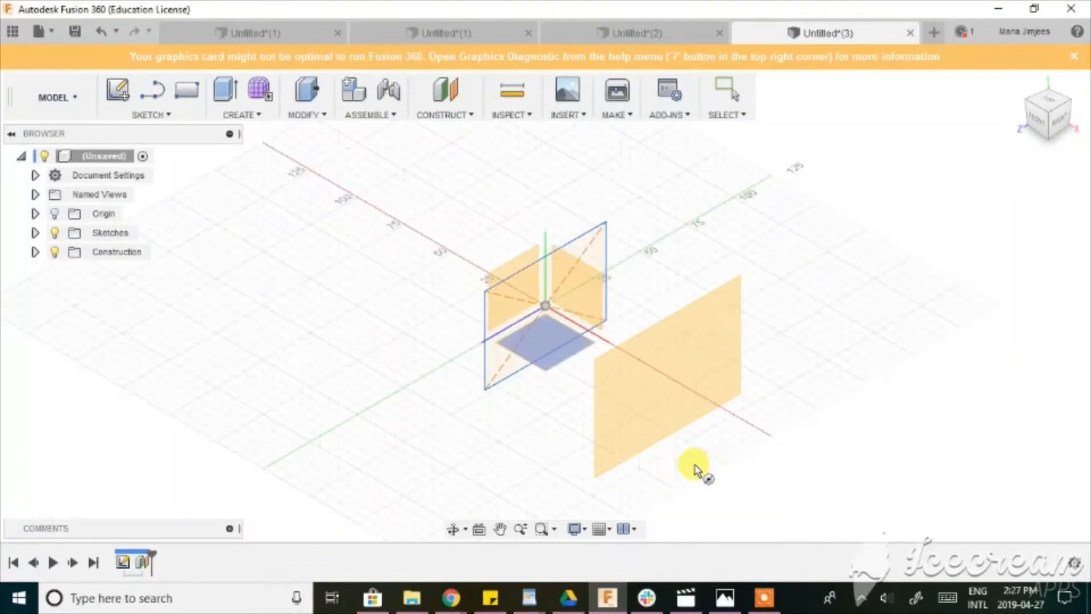
Sketch a 30 mm diameter circle centred on the origin on the offset plane.
click(670, 359)
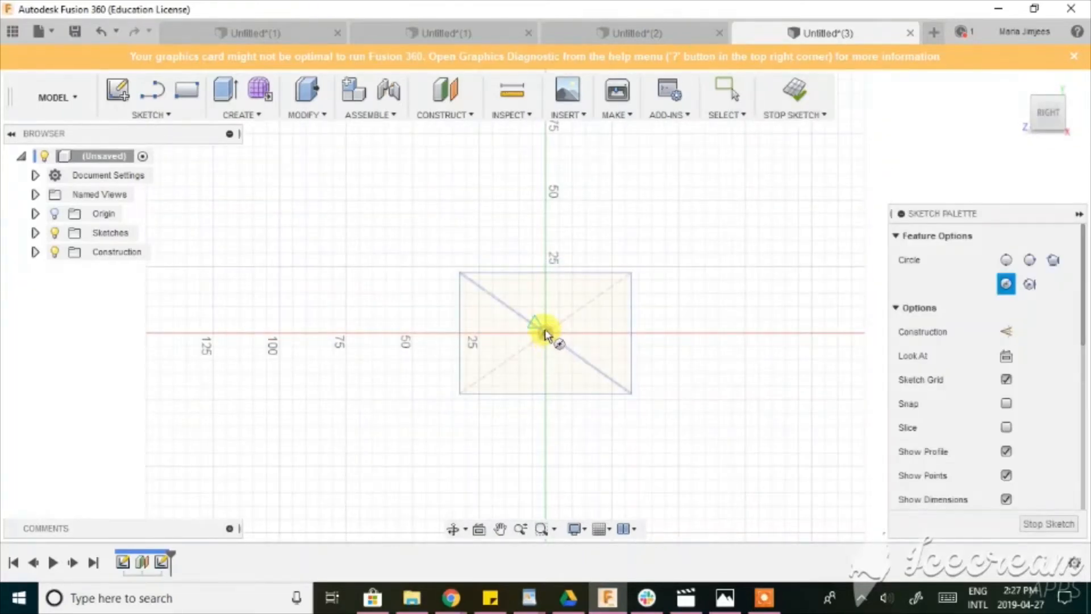
click(545, 334)
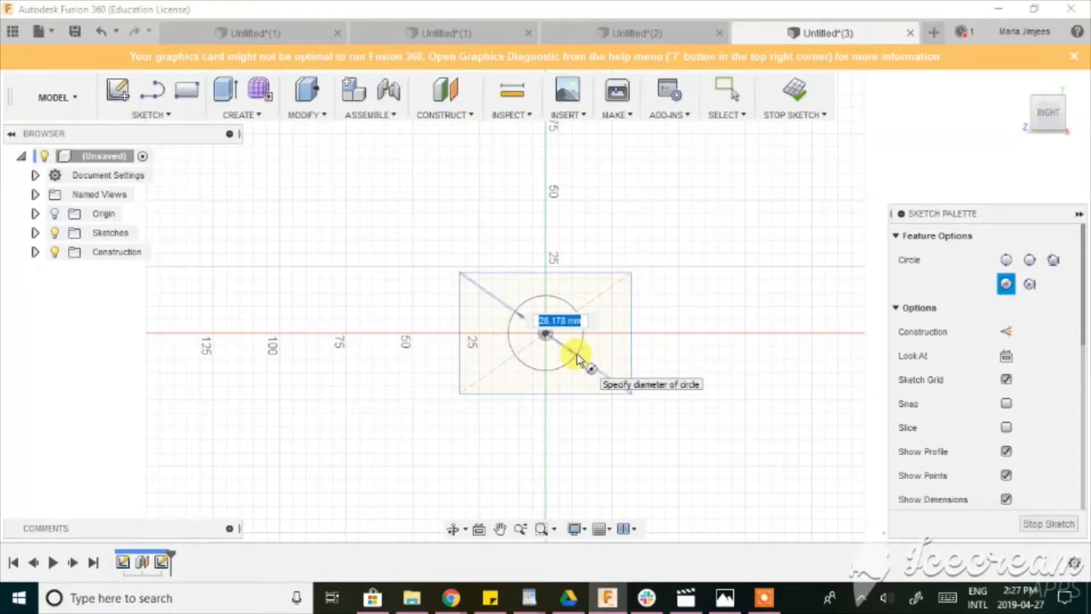
key(Tab)
key(Return)
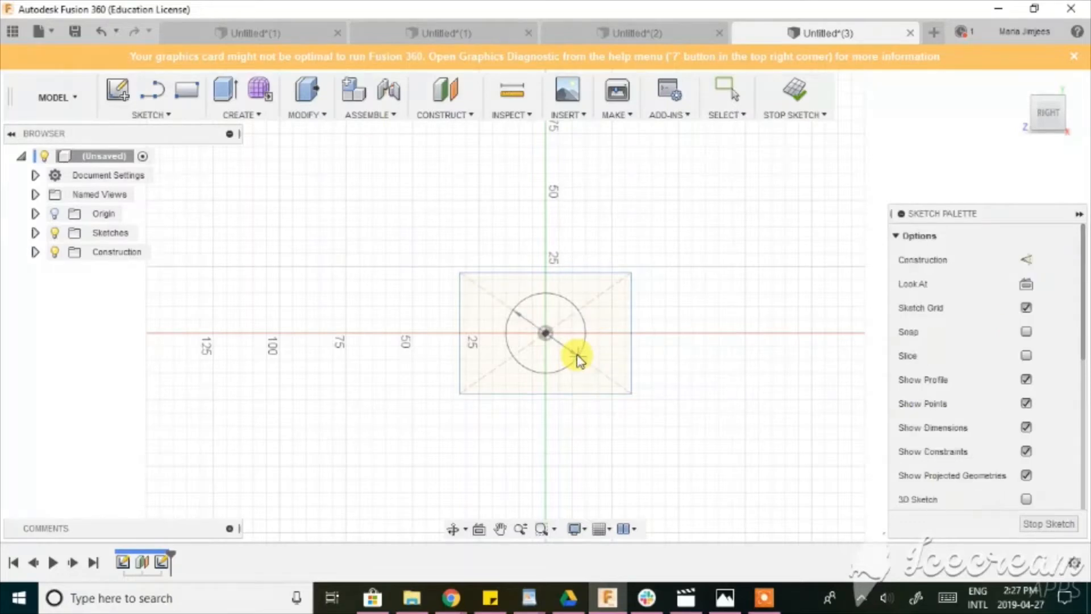
key(Escape)
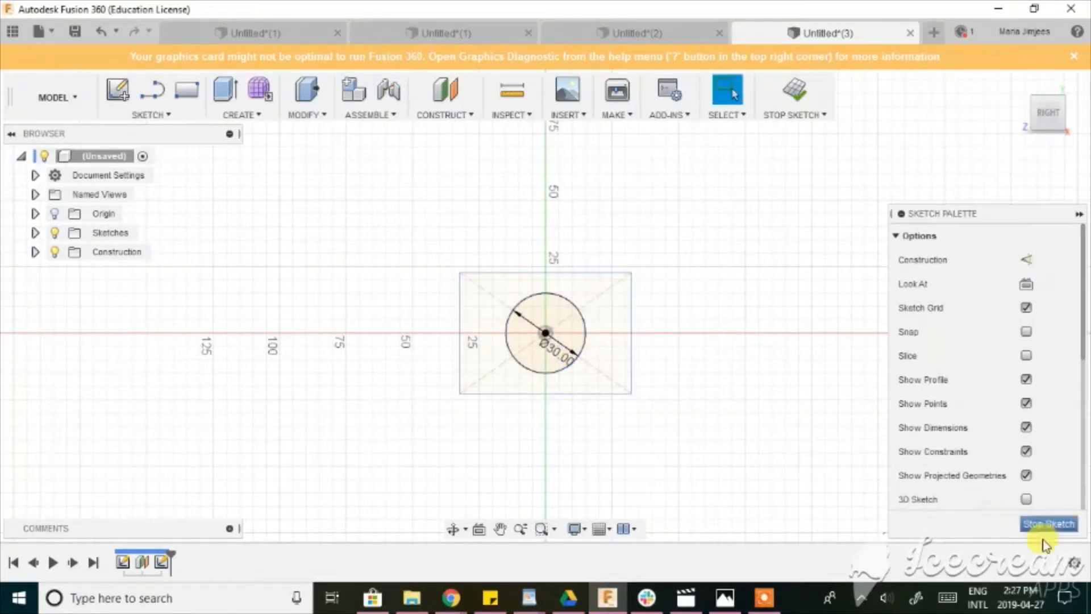
Finish the circle sketch and start a Fit Point Spline on the front vertical origin plane.
click(1045, 527)
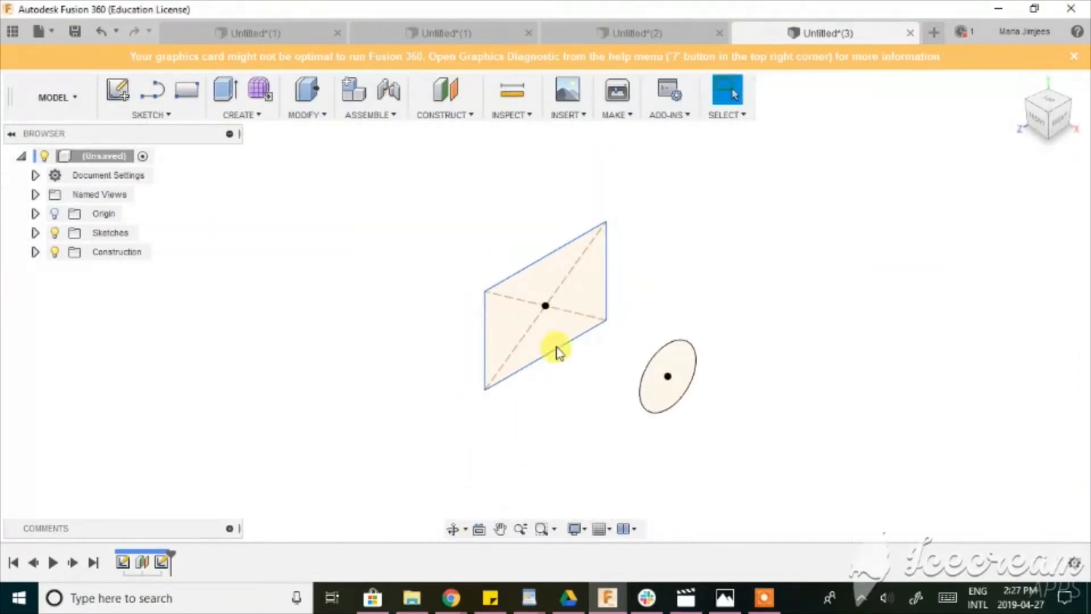
click(1047, 126)
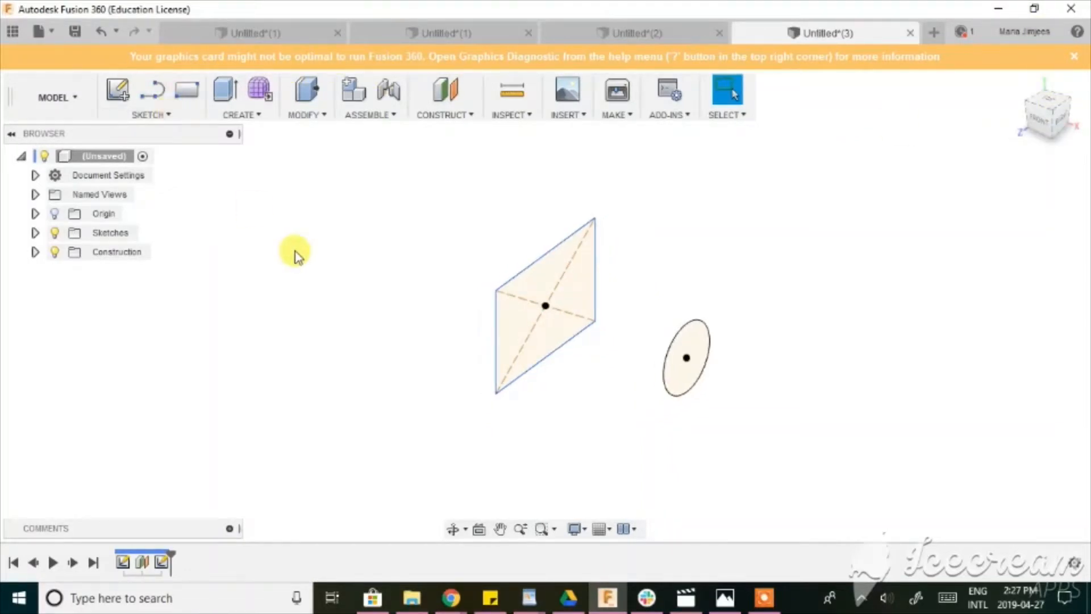
text(s)
text(spl)
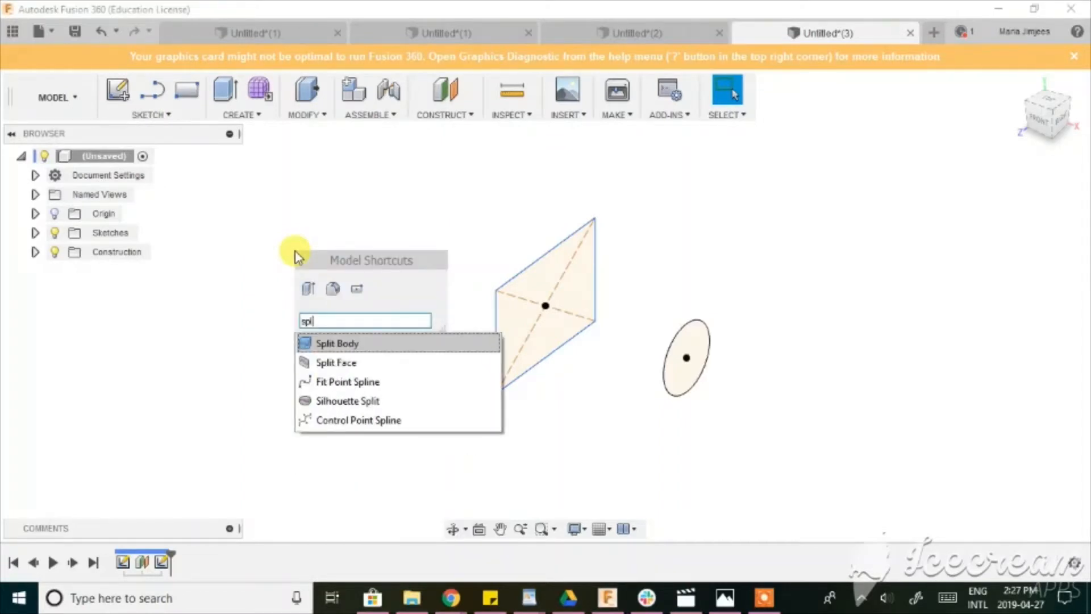
click(371, 384)
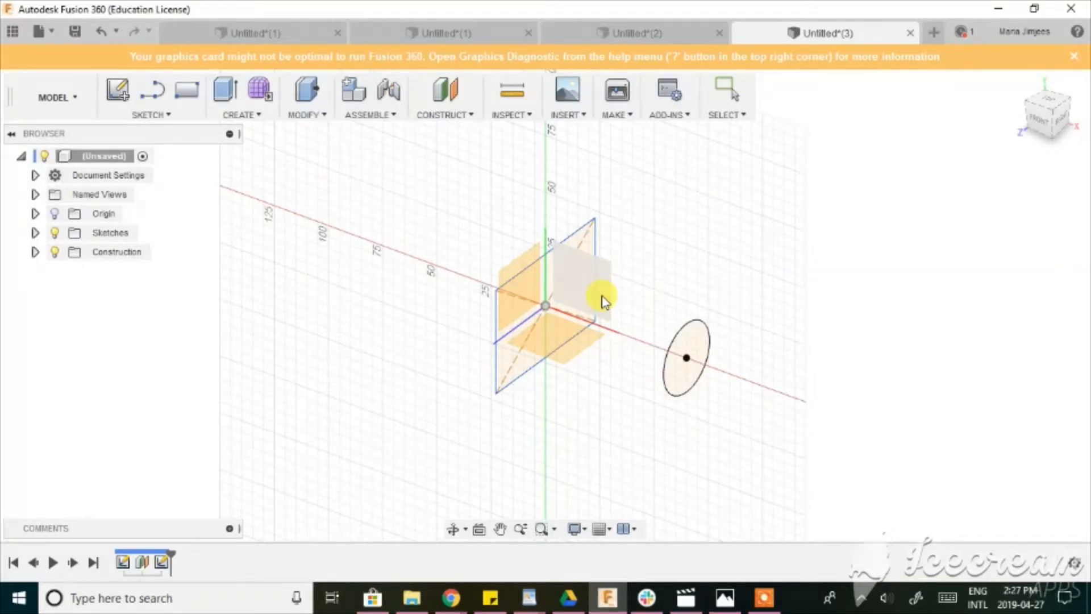
click(604, 301)
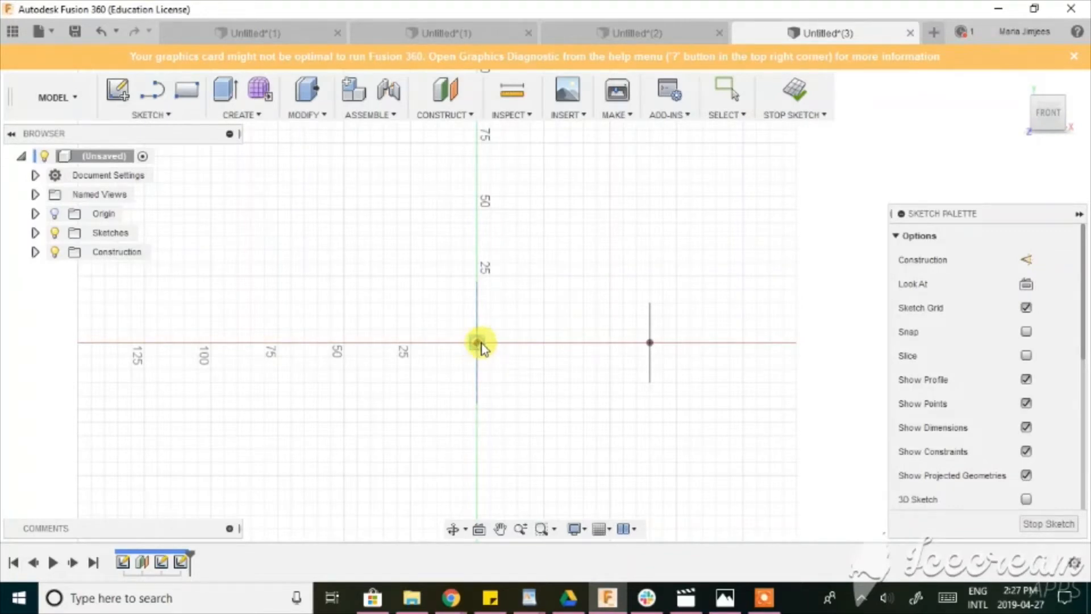
Draw an S-shaped spline from the rectangle's centre through two intermediate points to the circle's centre about 65 mm away, and finish the sketch.
click(649, 343)
click(476, 343)
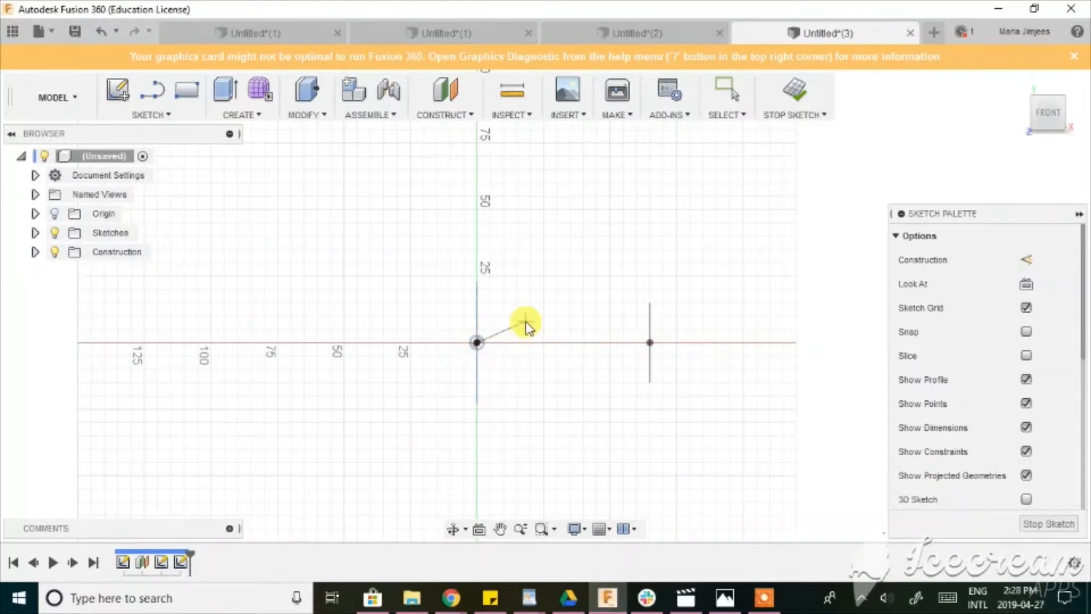
click(592, 343)
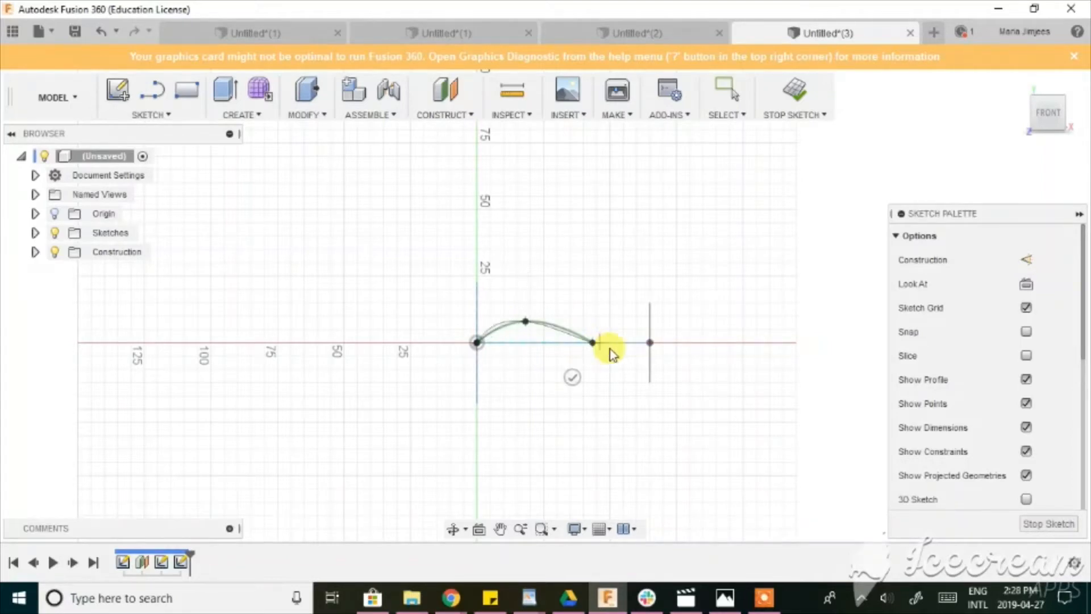
click(649, 344)
click(629, 303)
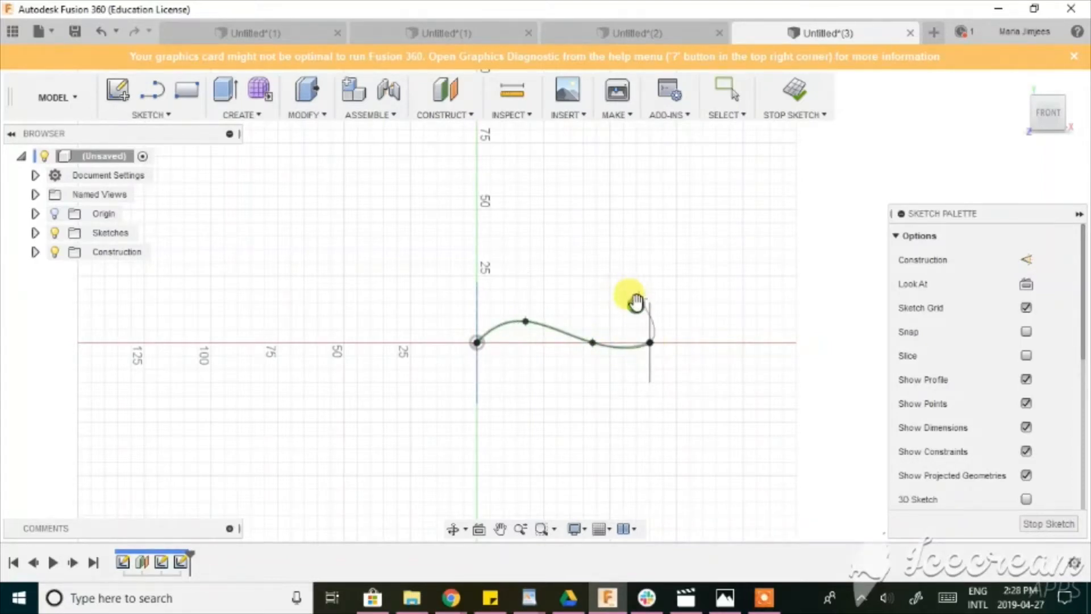
scroll(636, 310, up, 3)
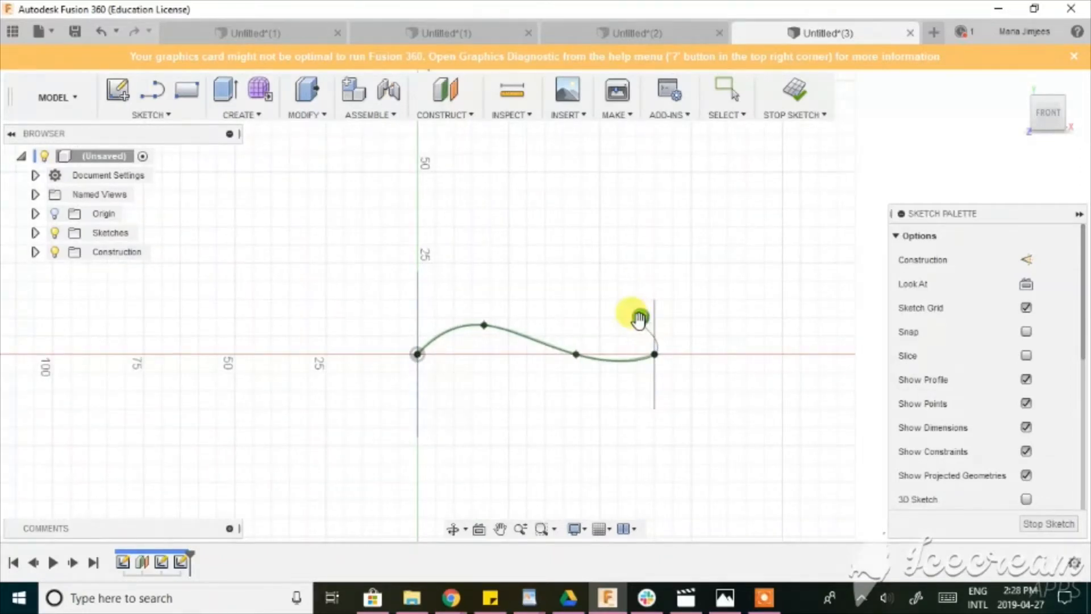
click(641, 318)
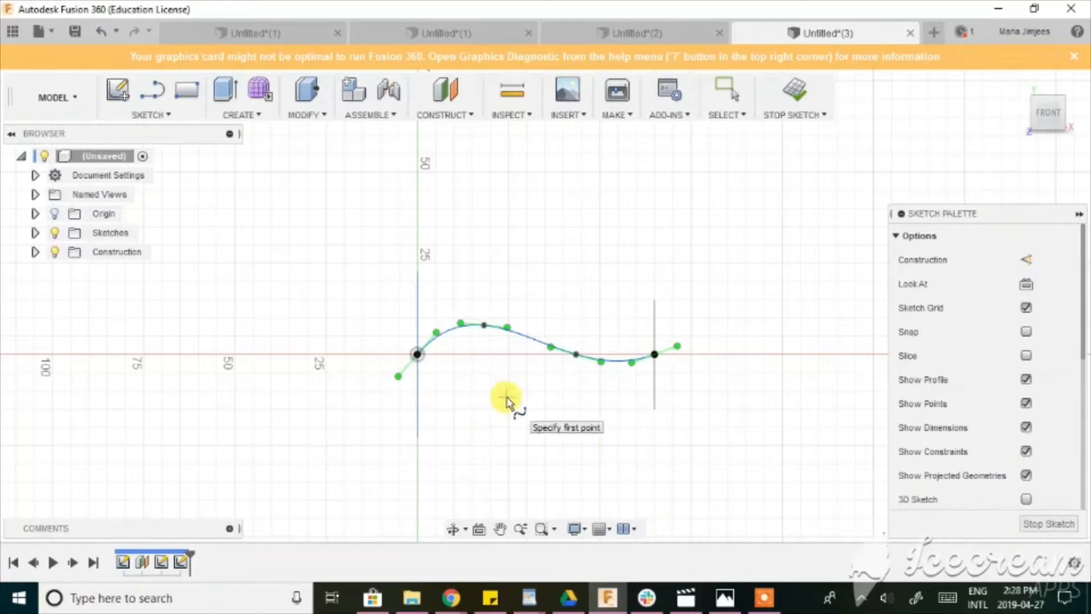
key(Escape)
scroll(482, 399, down, 2)
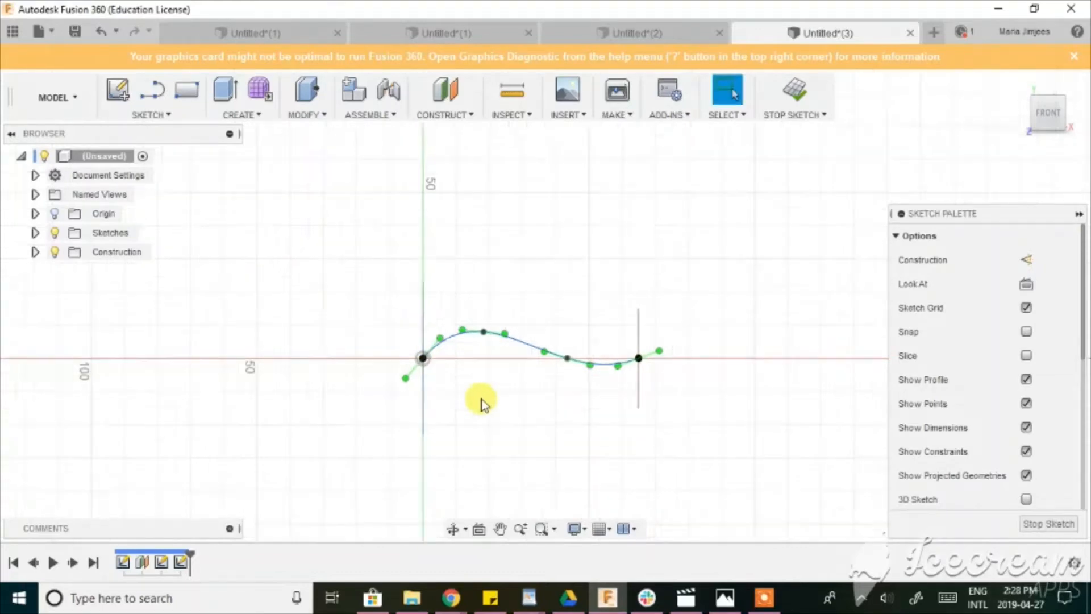
click(453, 528)
mouse_move(451, 500)
mouse_down()
mouse_move(441, 443)
mouse_move(421, 437)
mouse_up()
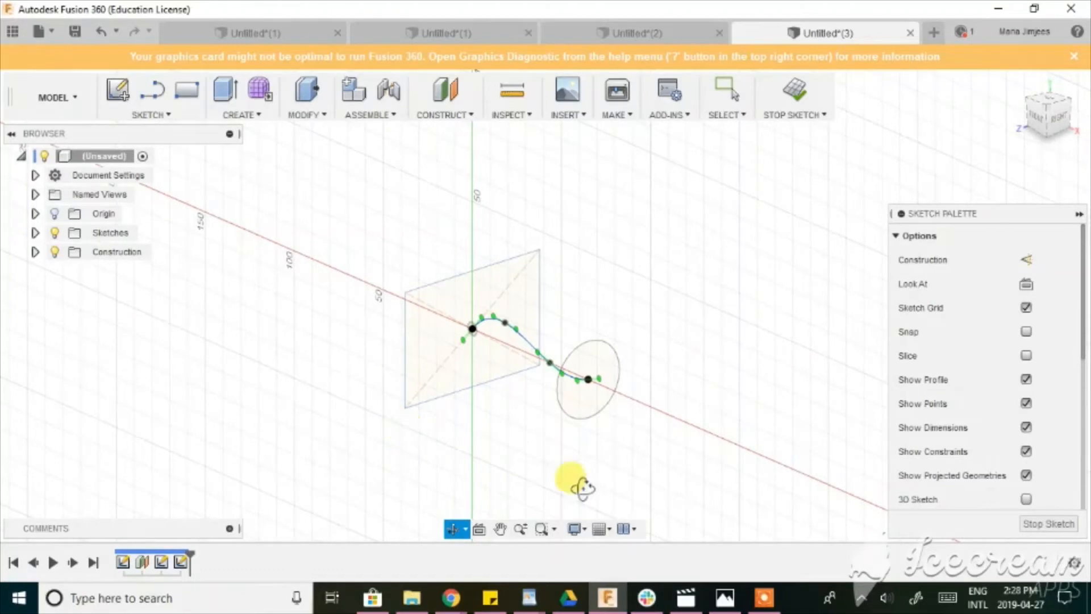
click(1023, 525)
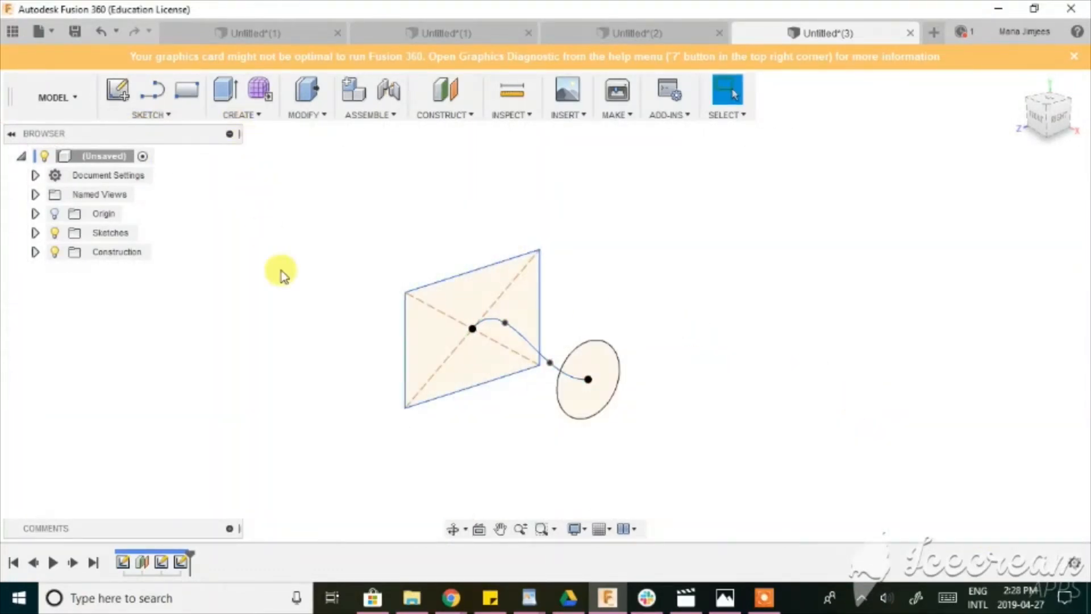
Start a Loft with the rectangle as the first profile and the circle as the second.
text(s)
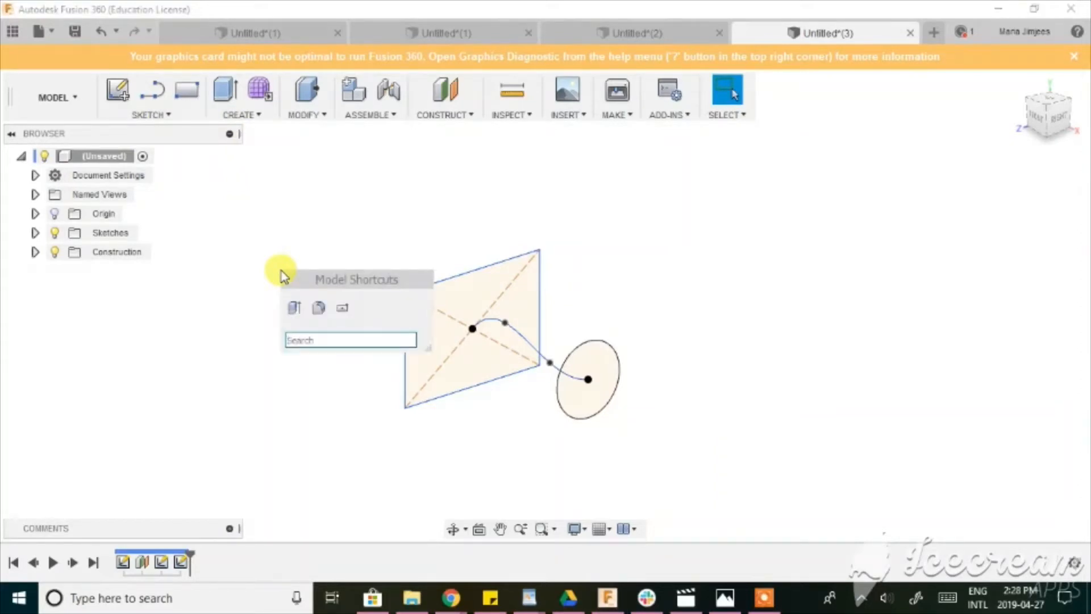
text(loft)
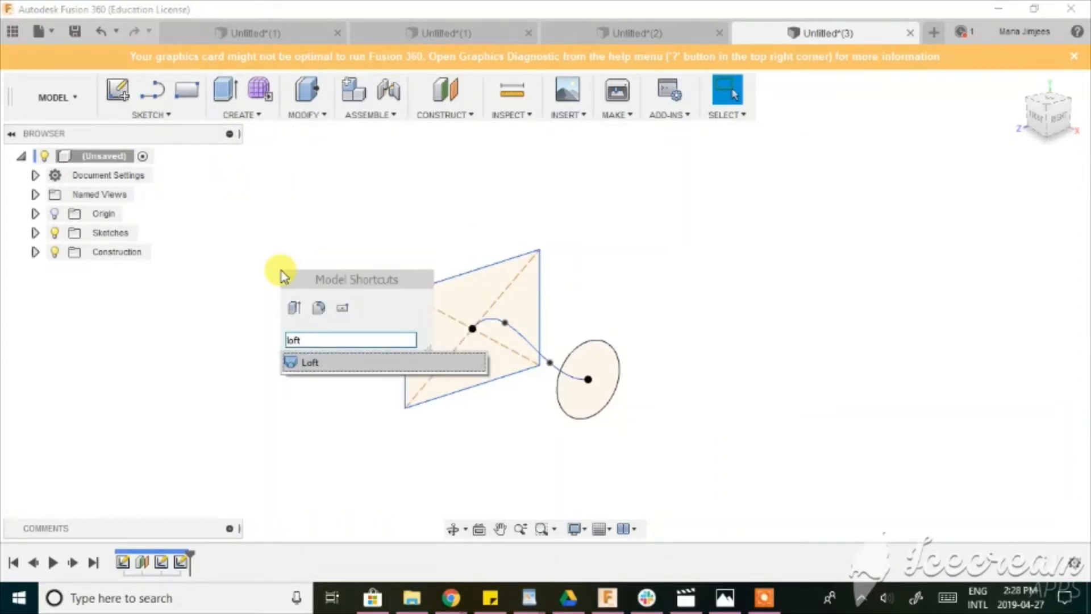
key(Return)
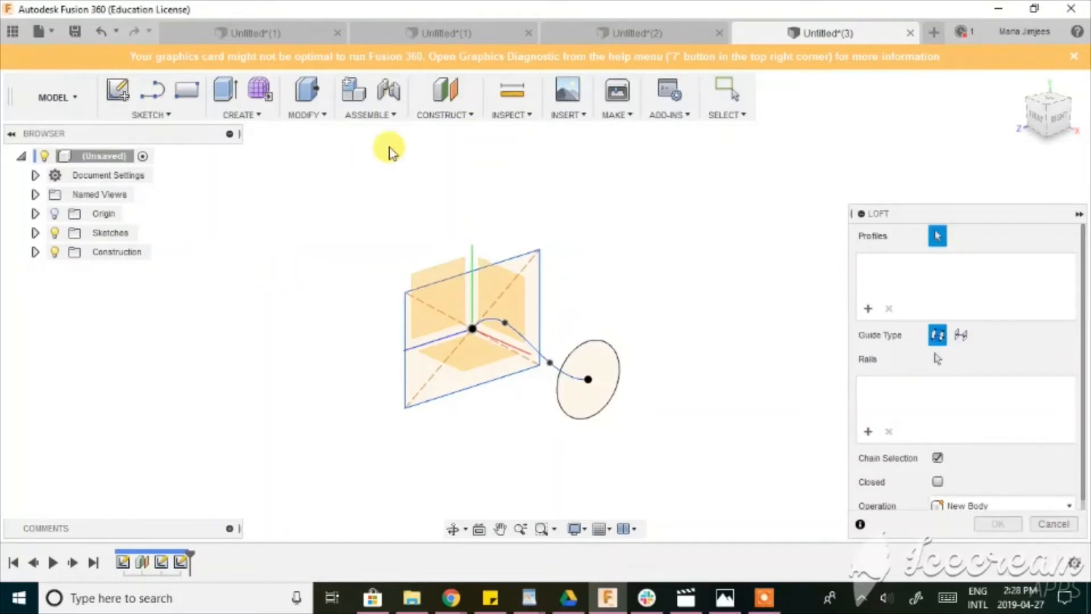
click(525, 275)
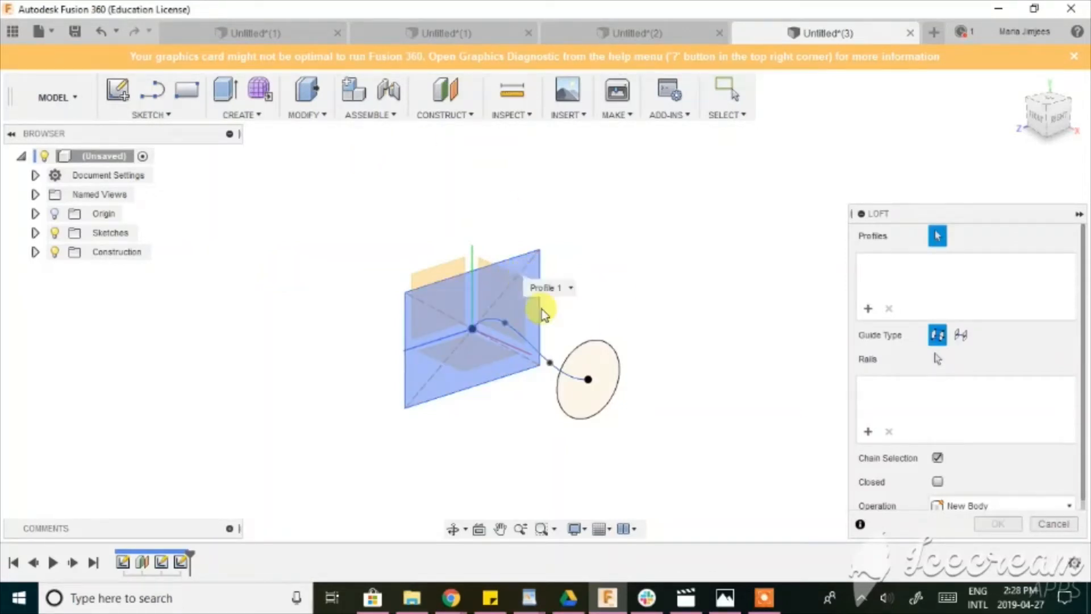
click(600, 380)
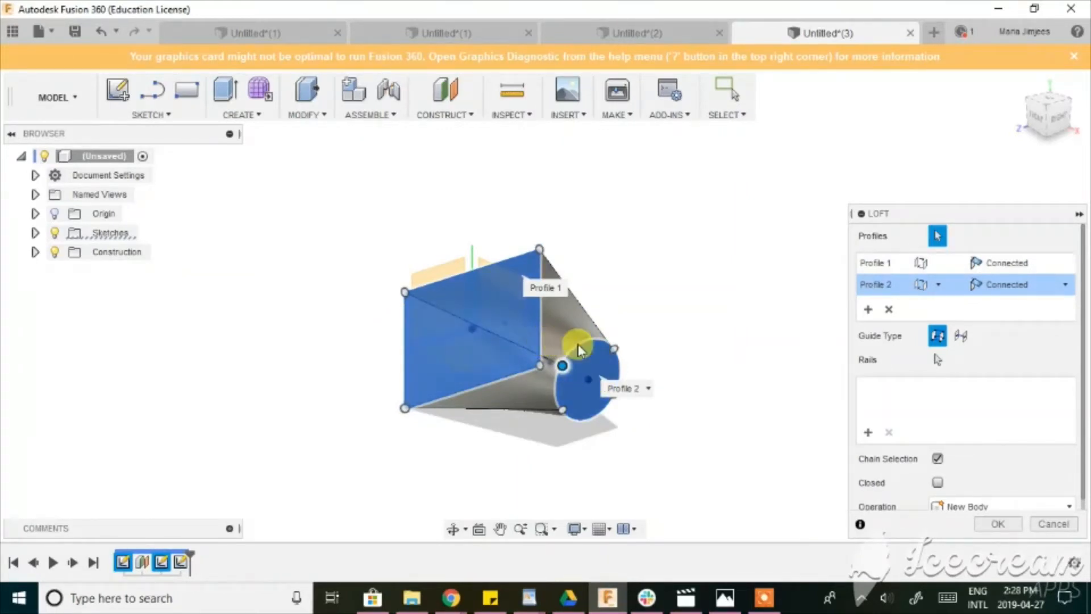
click(1034, 128)
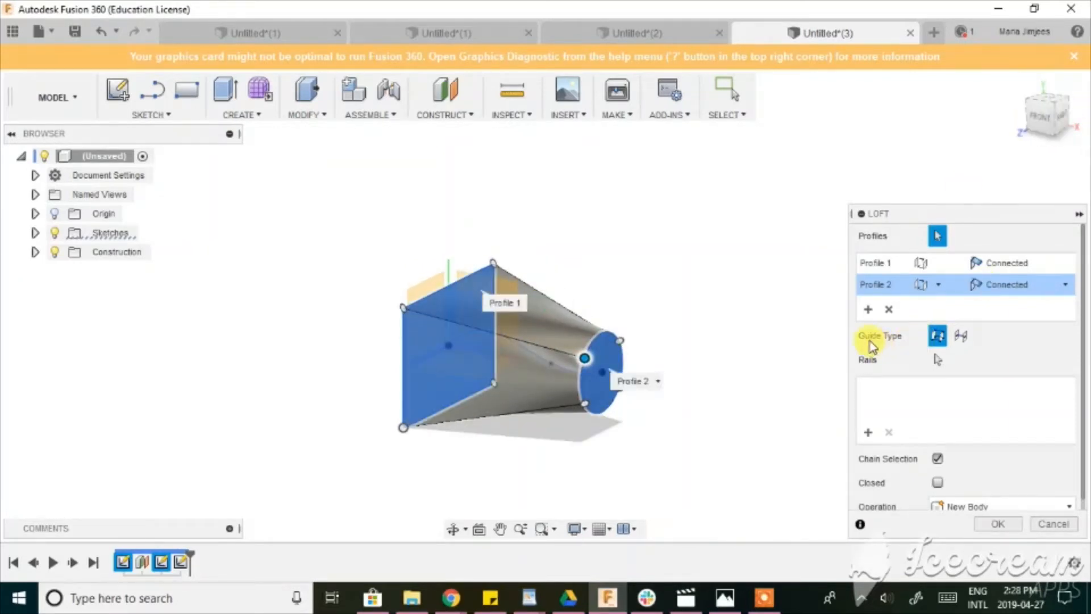
Change the loft's guide type to Centerline and use the S-shaped spline as its centerline.
click(960, 338)
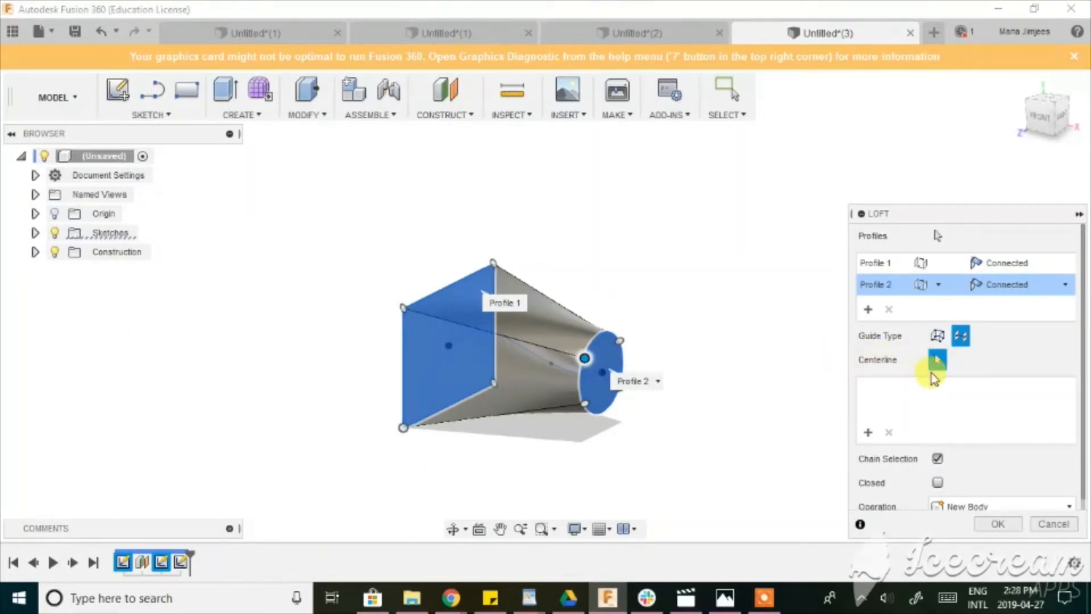
scroll(540, 362, up, 4)
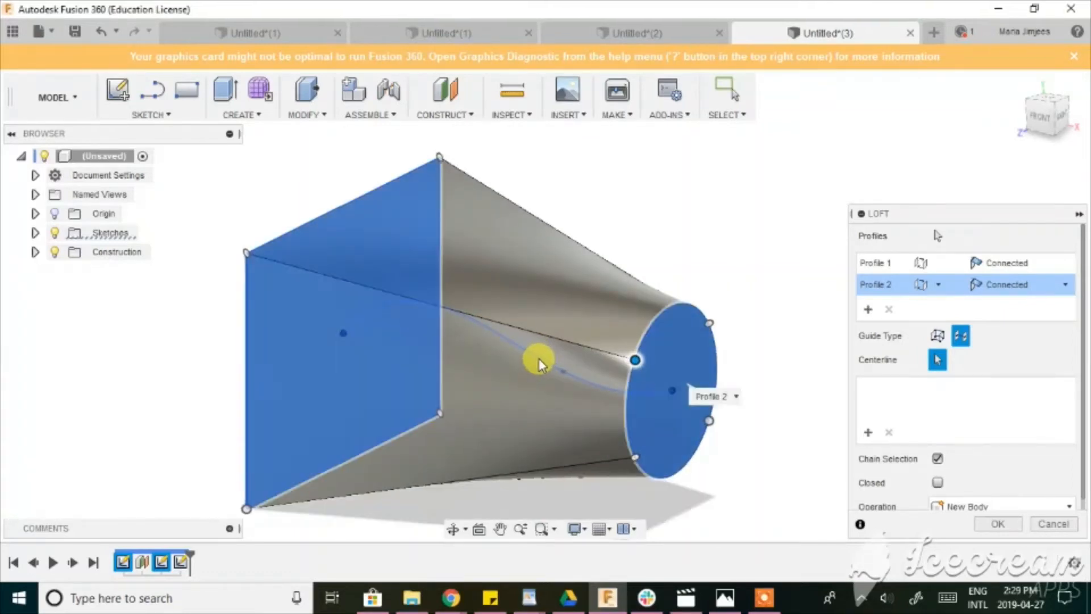
click(483, 336)
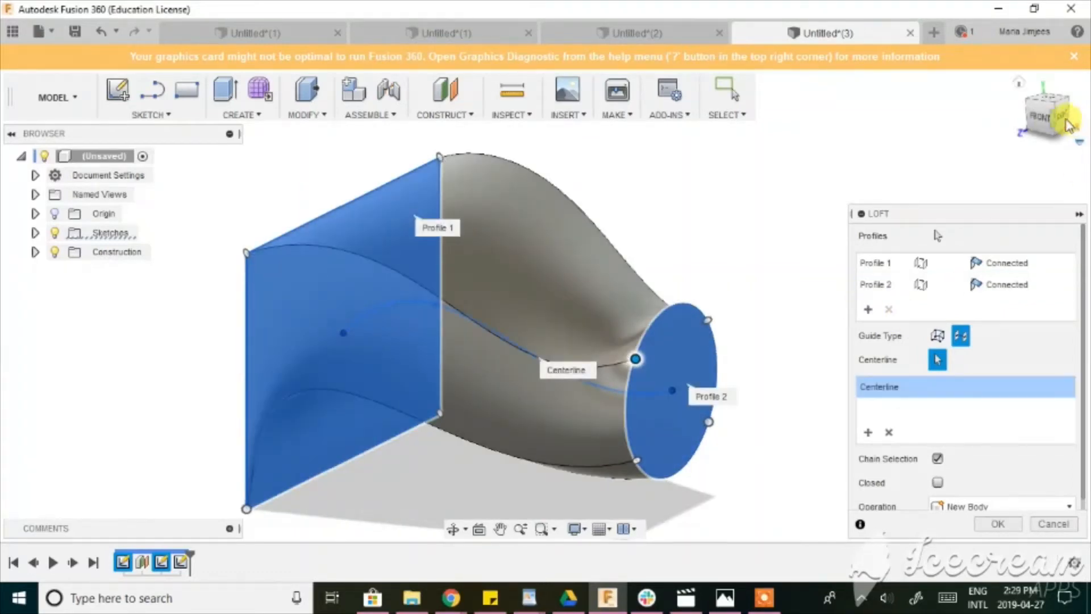
Inspect the curved loft preview from the back, front and right sides.
mouse_move(1056, 113)
mouse_down()
mouse_move(1084, 100)
mouse_move(1026, 103)
mouse_move(1039, 106)
mouse_up()
middle_drag(551, 205, 428, 203)
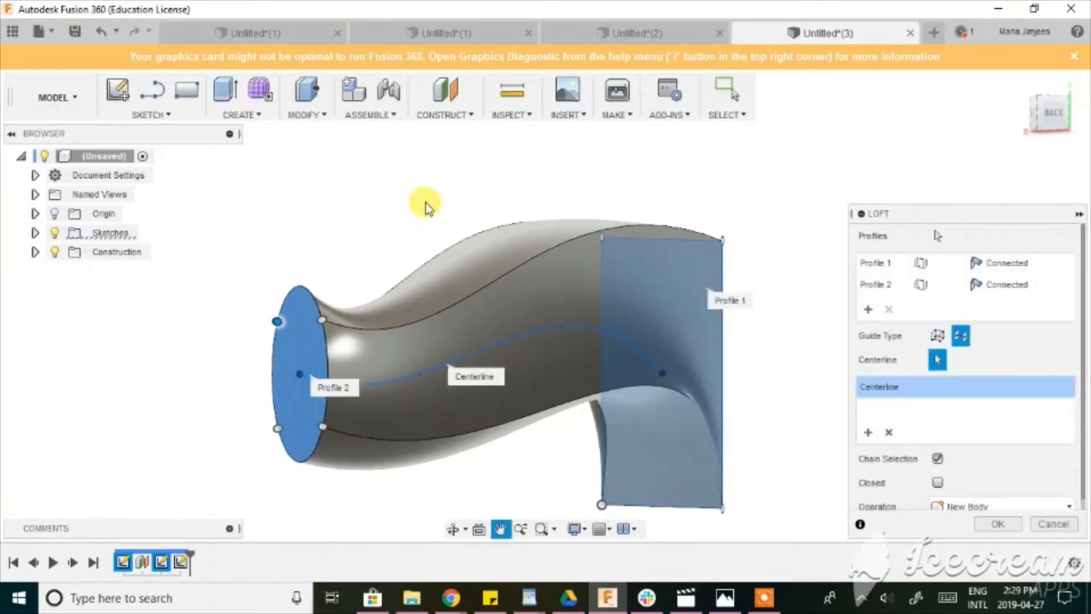
scroll(428, 204, down, 2)
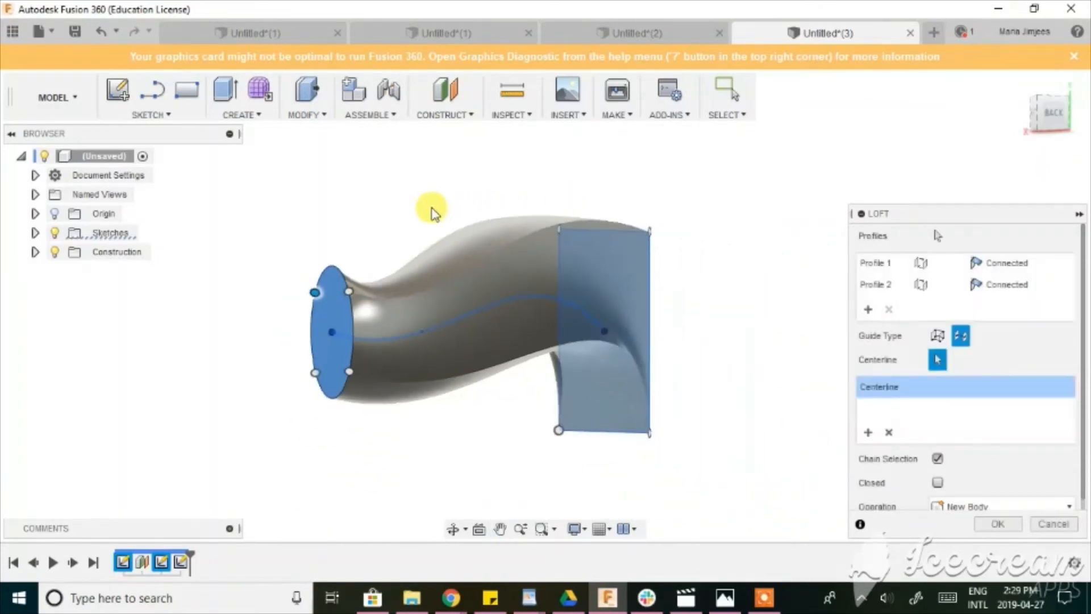
click(453, 529)
drag(487, 438, 577, 273)
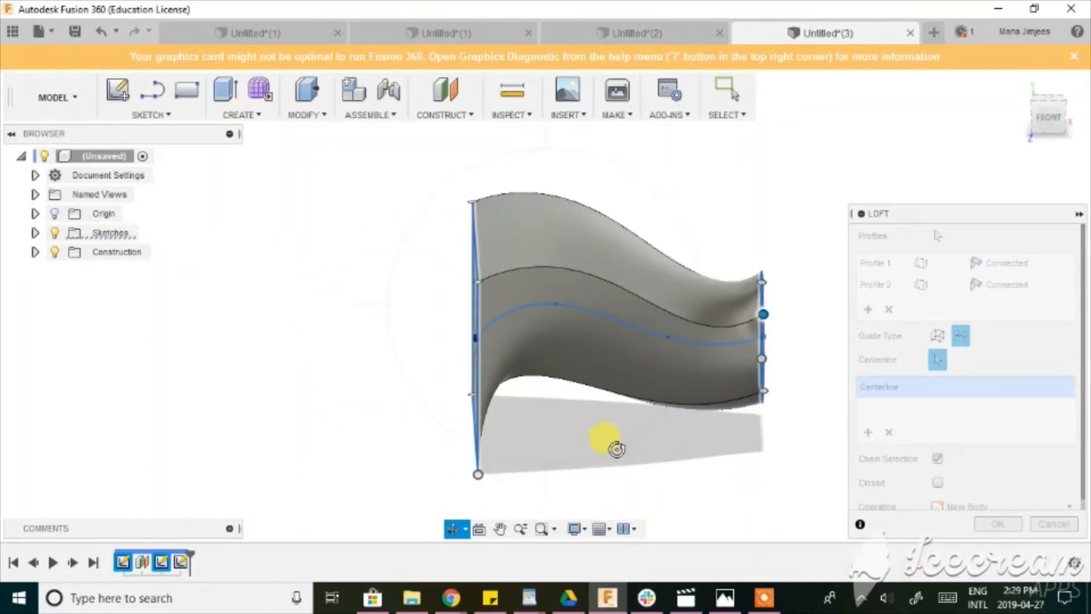
drag(616, 446, 480, 359)
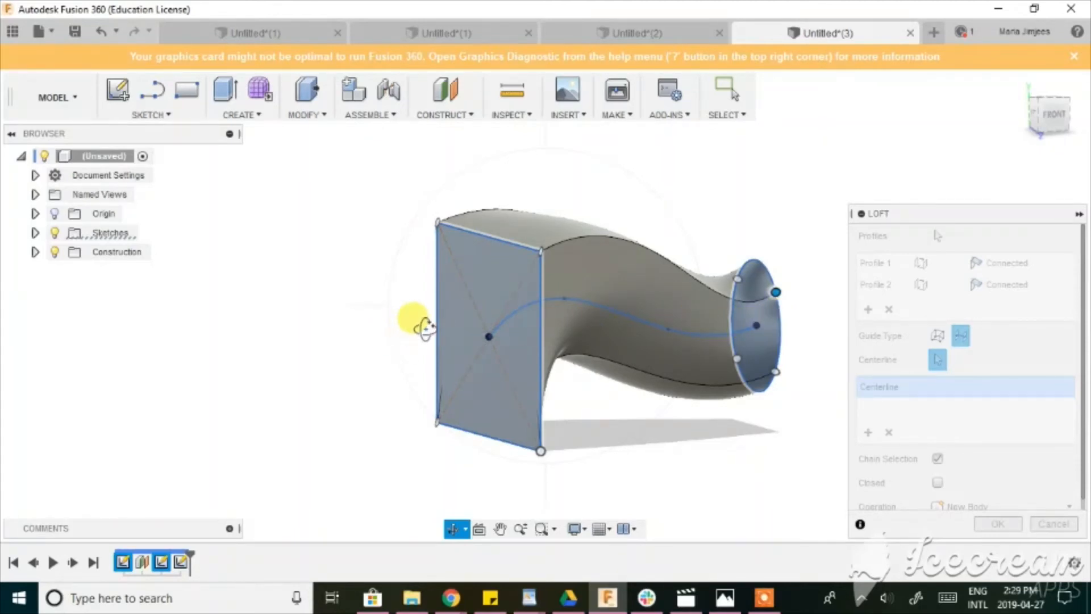
scroll(719, 436, up, 1)
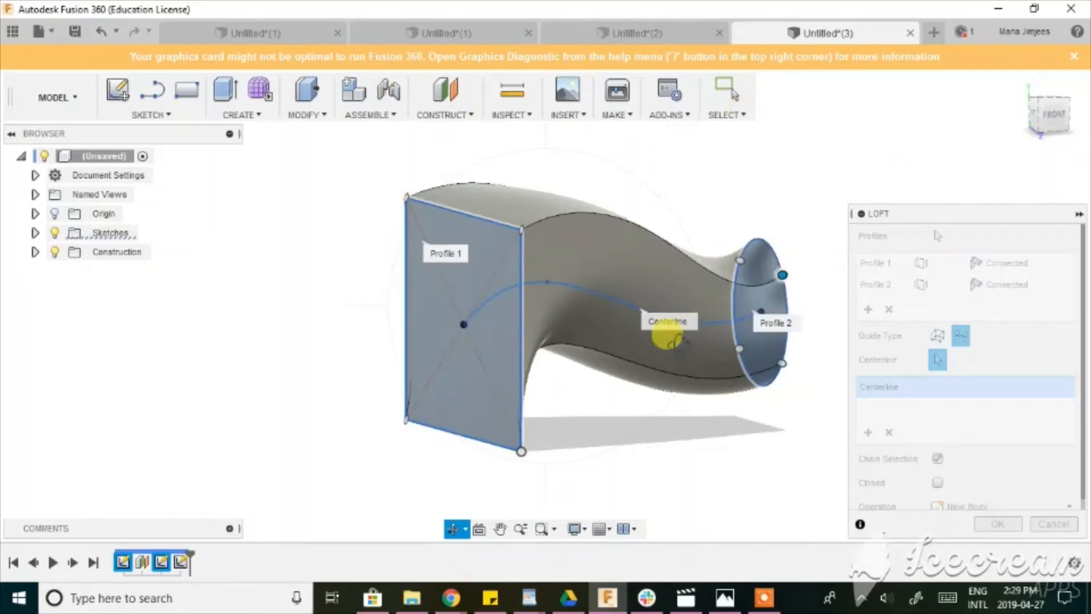
middle_drag(676, 415, 535, 437)
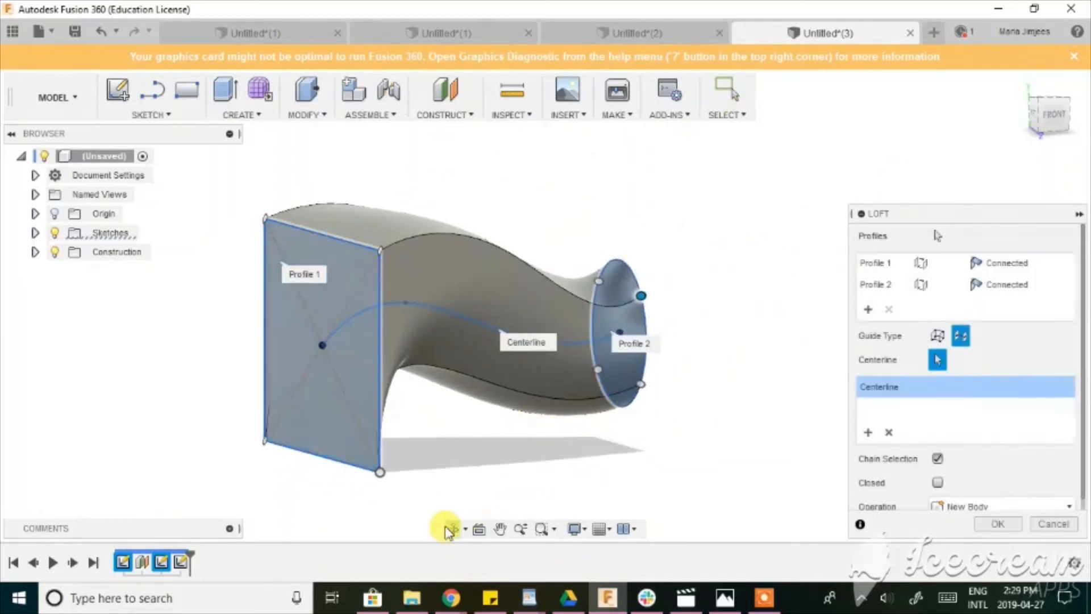
click(451, 530)
drag(499, 426, 431, 416)
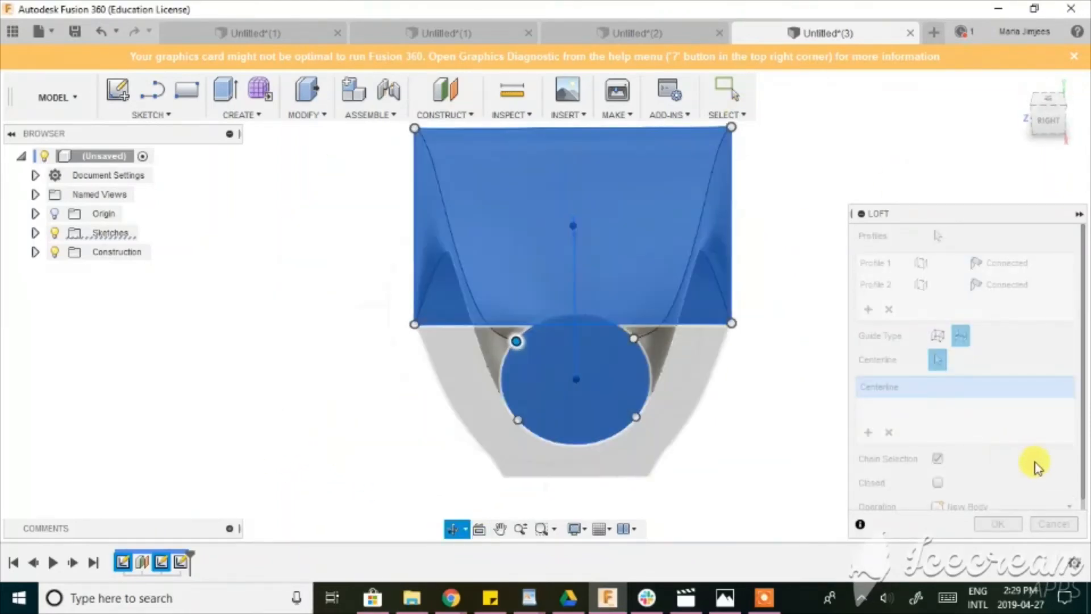
key(Escape)
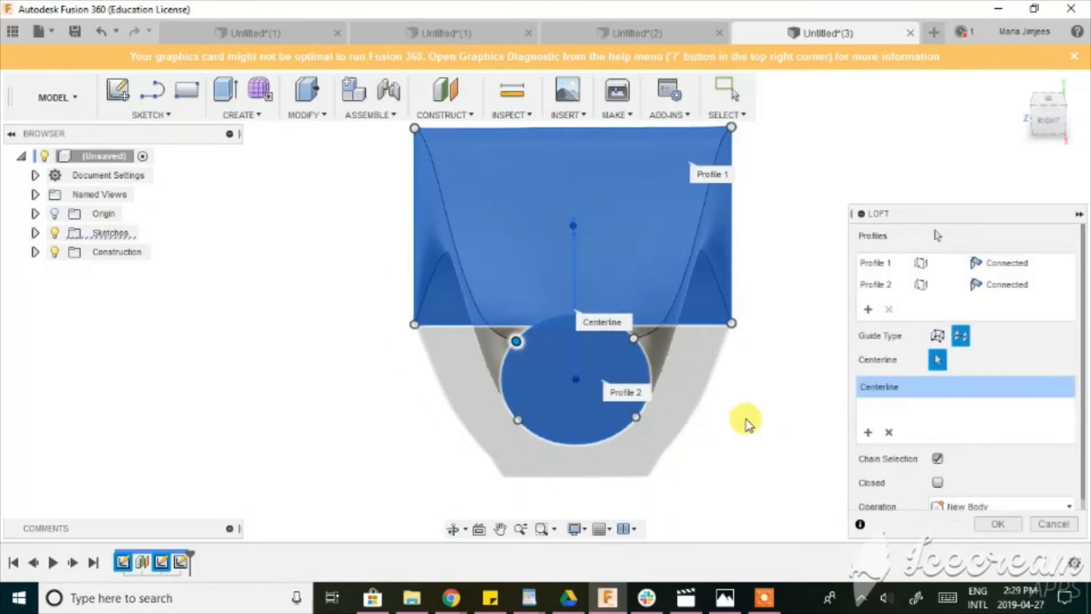
Complete the centerline loft as a new body and return to the home view.
click(996, 524)
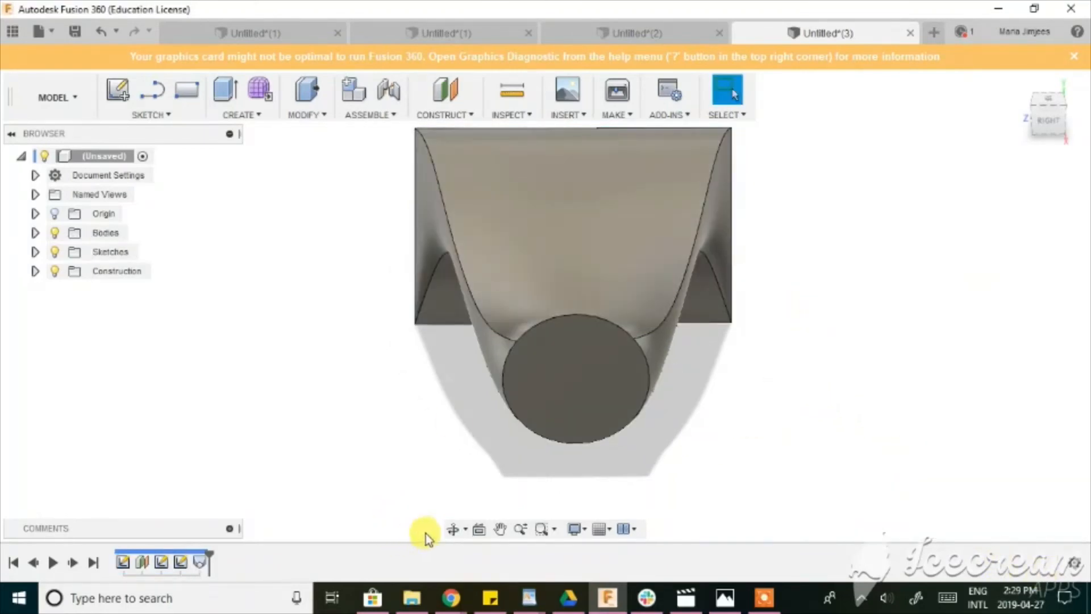
click(693, 358)
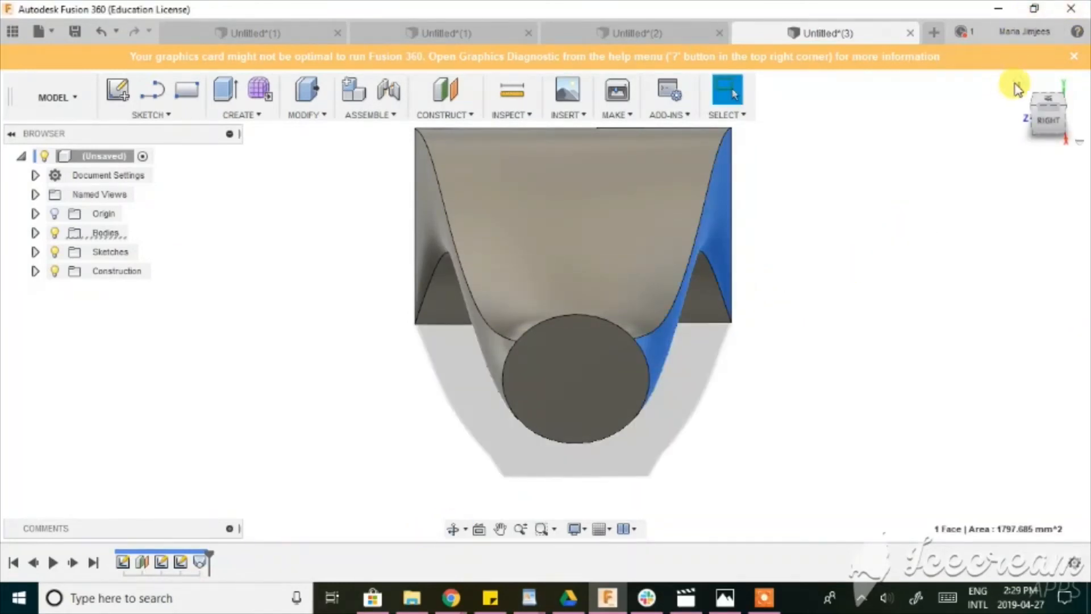
click(1017, 88)
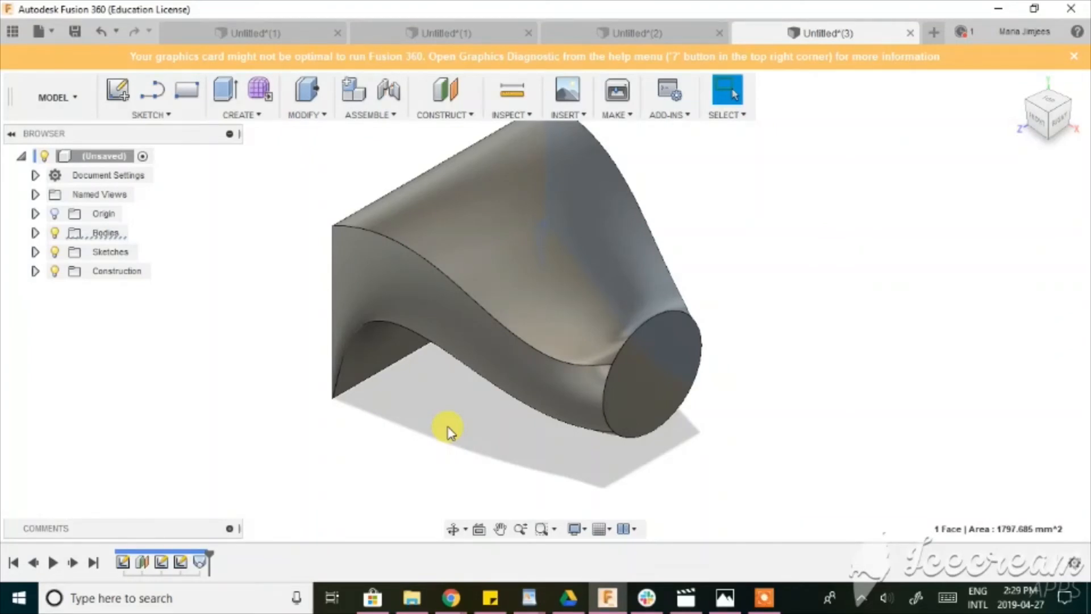
click(762, 607)
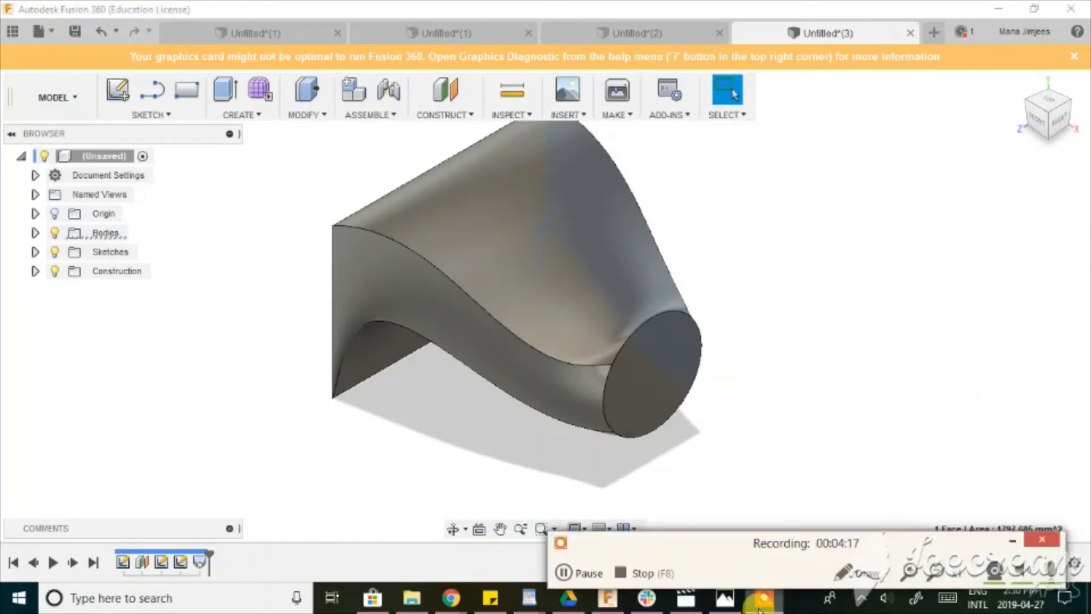